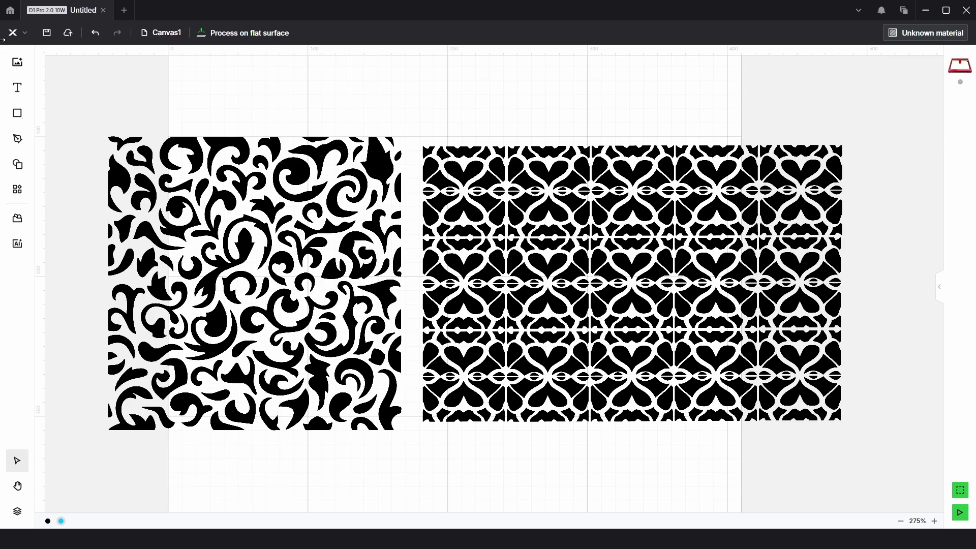
# - Open the file menu, then select the swirl pattern image and look over the canvas
pyautogui.click(18, 32)
pyautogui.moveTo(33, 64)
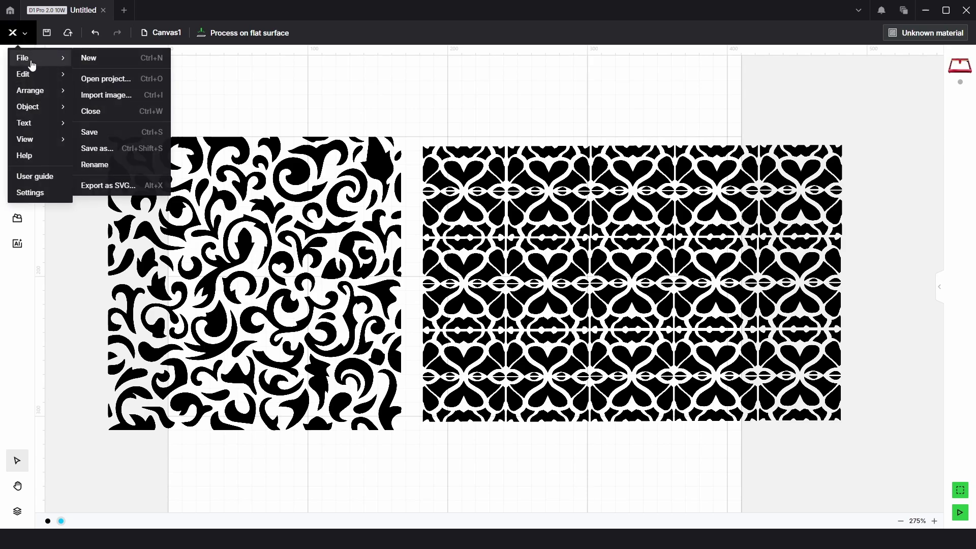
pyautogui.click(341, 235)
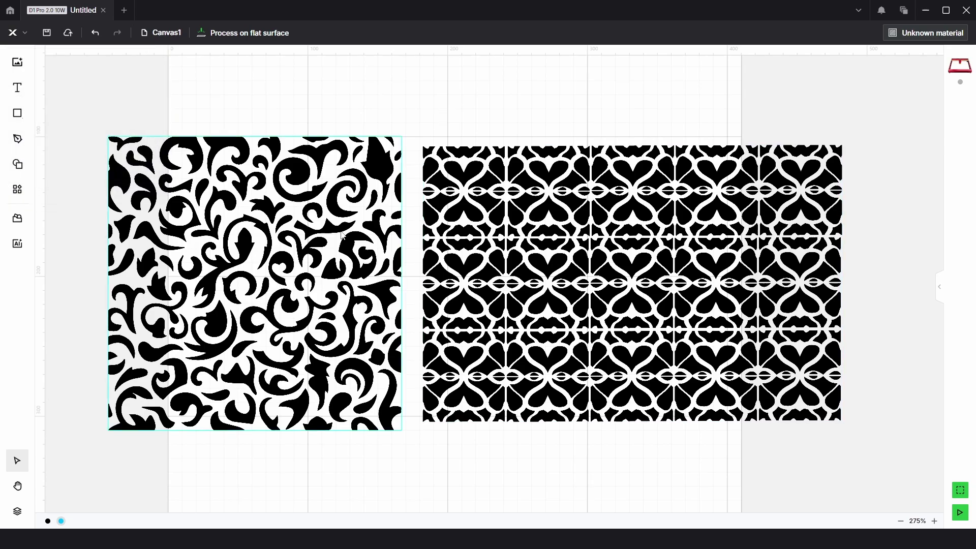
pyautogui.scroll(8, 341, 235)
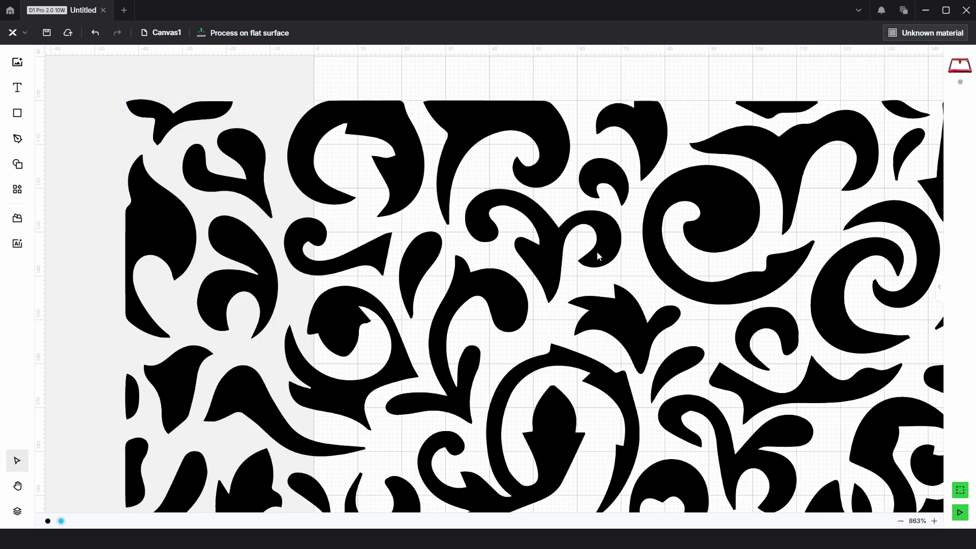
pyautogui.hscroll(15, 598, 256)
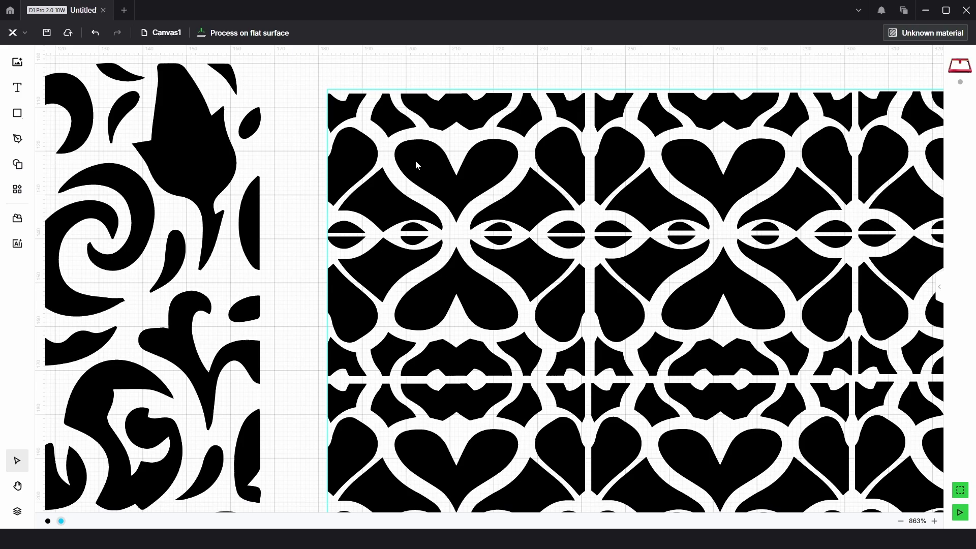
pyautogui.scroll(10, 416, 165)
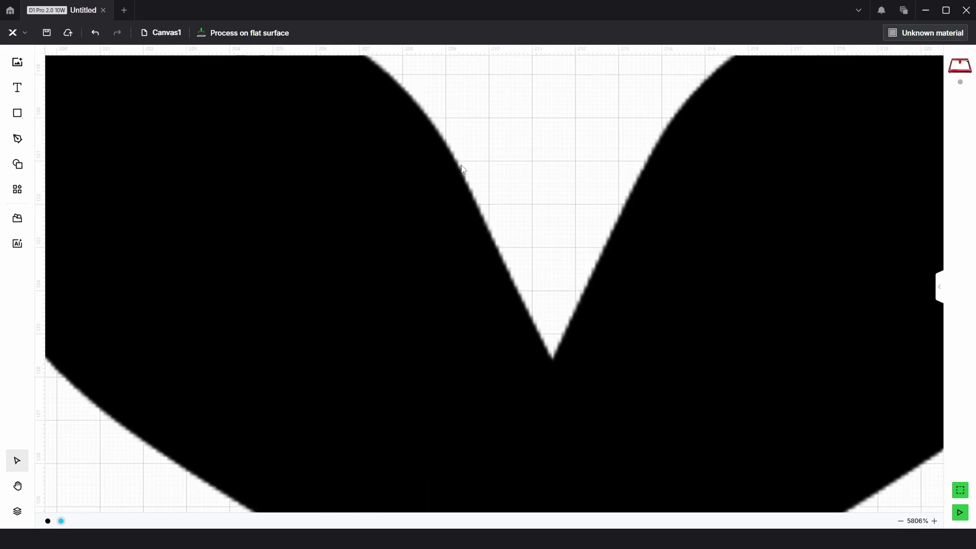
pyautogui.scroll(1, 463, 173)
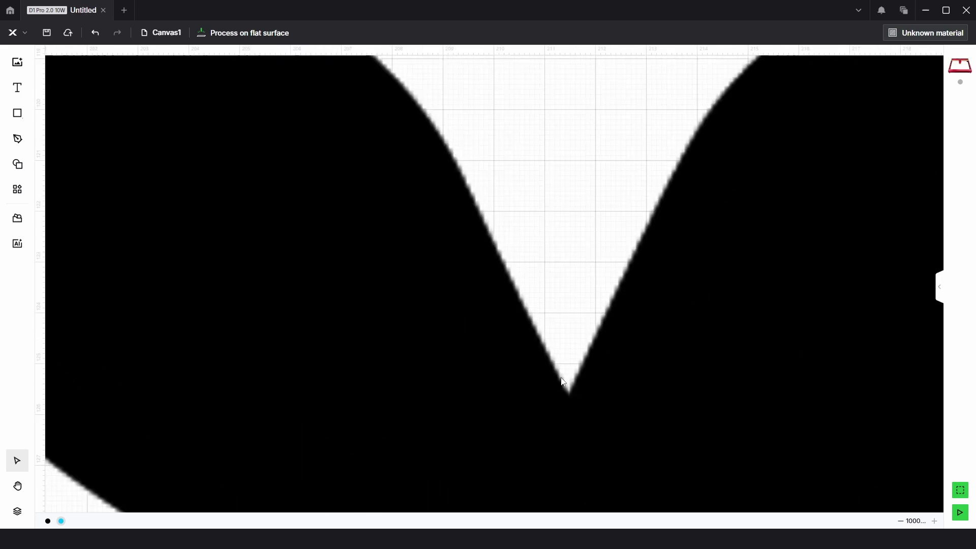
pyautogui.scroll(-6, 563, 383)
pyautogui.scroll(7, 523, 268)
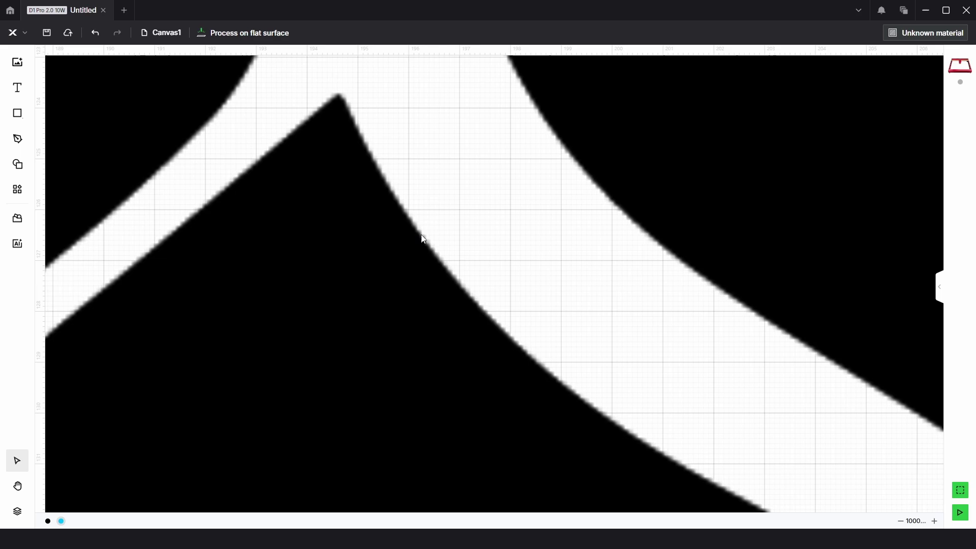
pyautogui.scroll(-3, 480, 249)
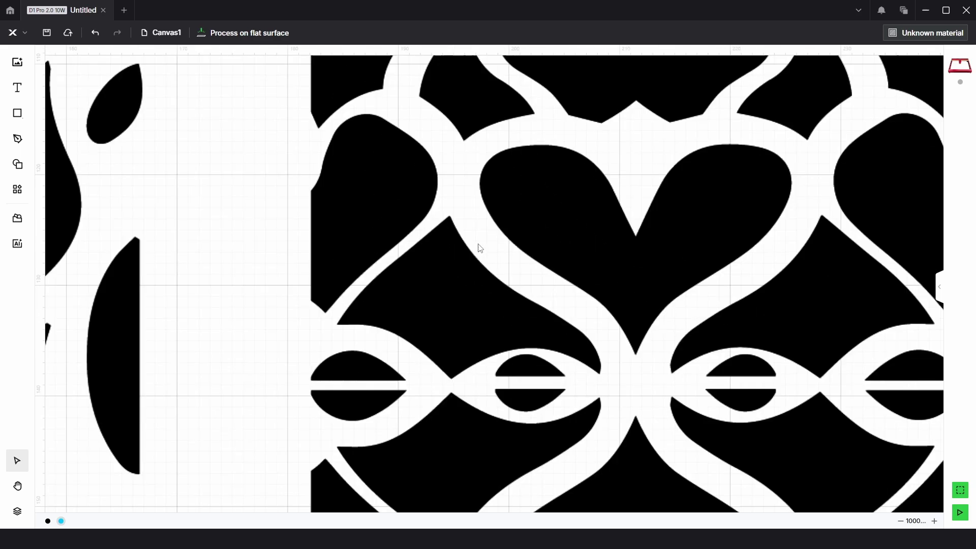
pyautogui.scroll(-10, 480, 249)
# - Select both pattern images and move them above the work area
pyautogui.hotkey('ctrl', 'a')
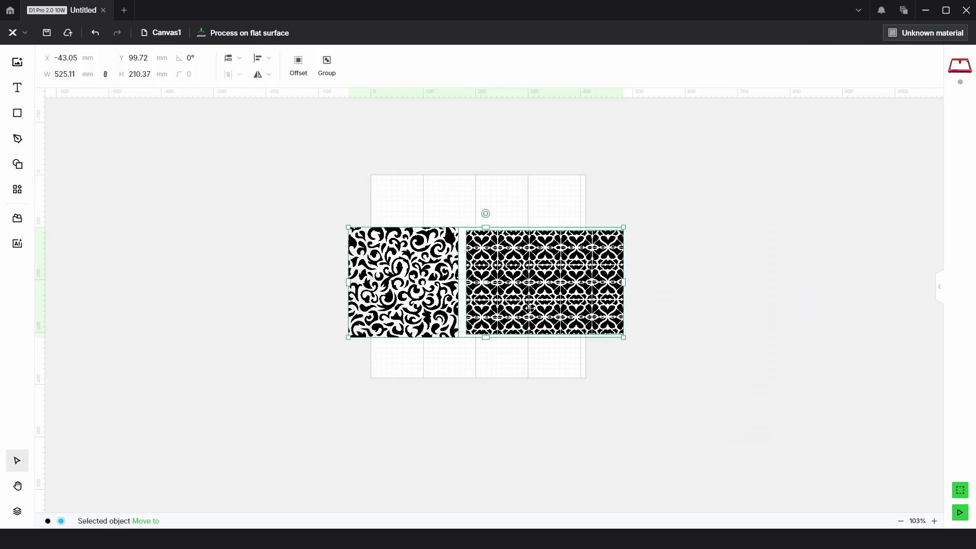
pyautogui.moveTo(529, 308); pyautogui.dragTo(541, 134)
pyautogui.moveTo(540, 238); pyautogui.dragTo(542, 282)
pyautogui.scroll(4, 530, 292)
pyautogui.click(541, 281)
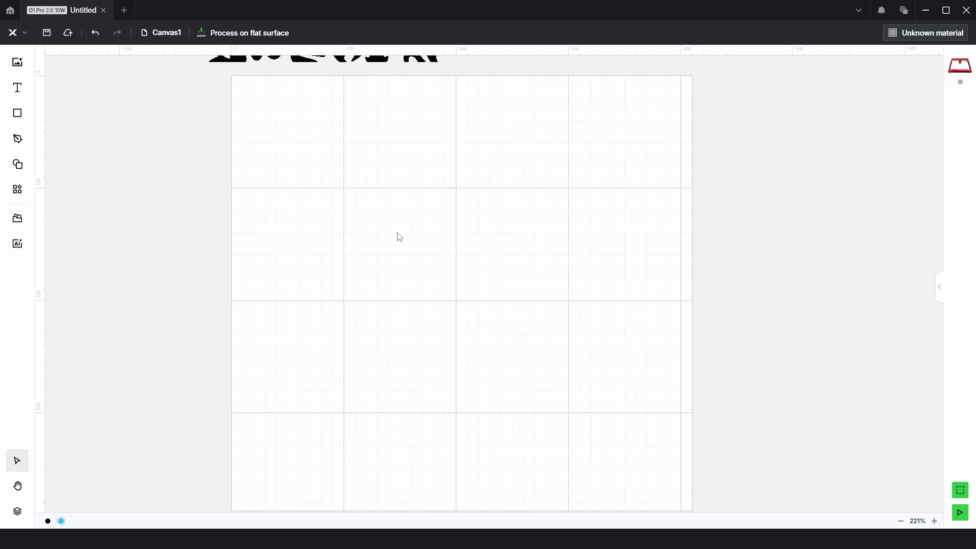
# - Place an oval border from the Shape library's border set onto the canvas
pyautogui.click(18, 191)
pyautogui.click(17, 164)
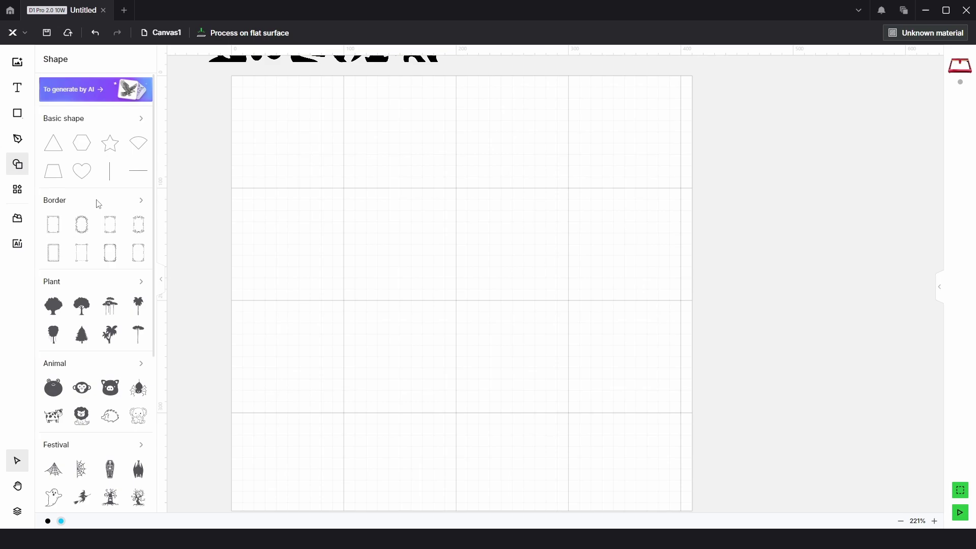
pyautogui.click(141, 204)
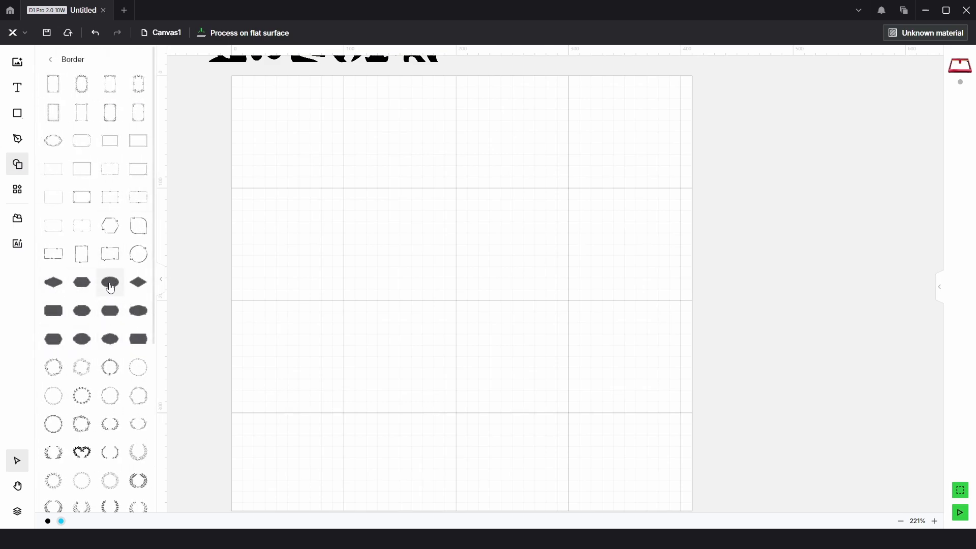
pyautogui.moveTo(111, 287)
pyautogui.moveTo(111, 287); pyautogui.dragTo(567, 308)
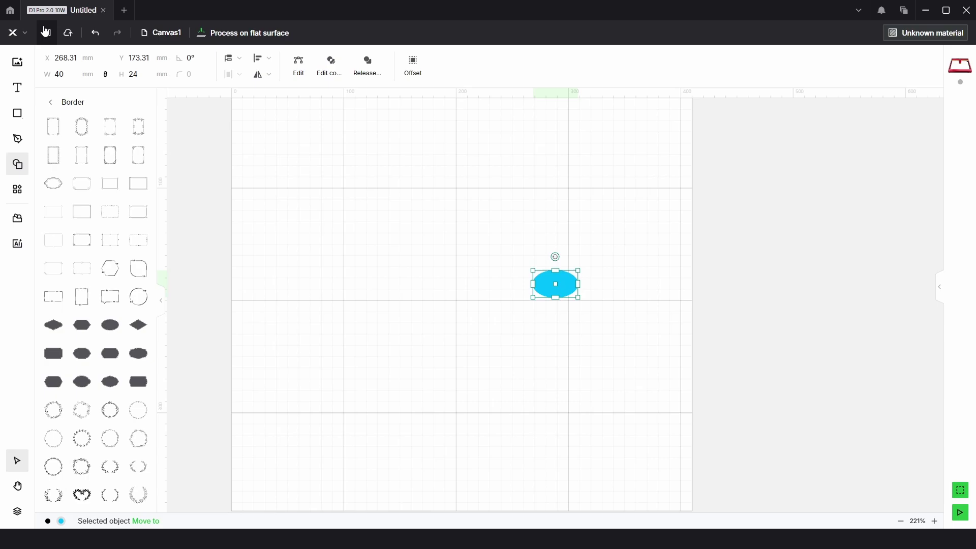
# - Set the oval's width to 200 mm and centre it on the canvas
pyautogui.click(61, 71)
pyautogui.write('200')
pyautogui.press('Return')
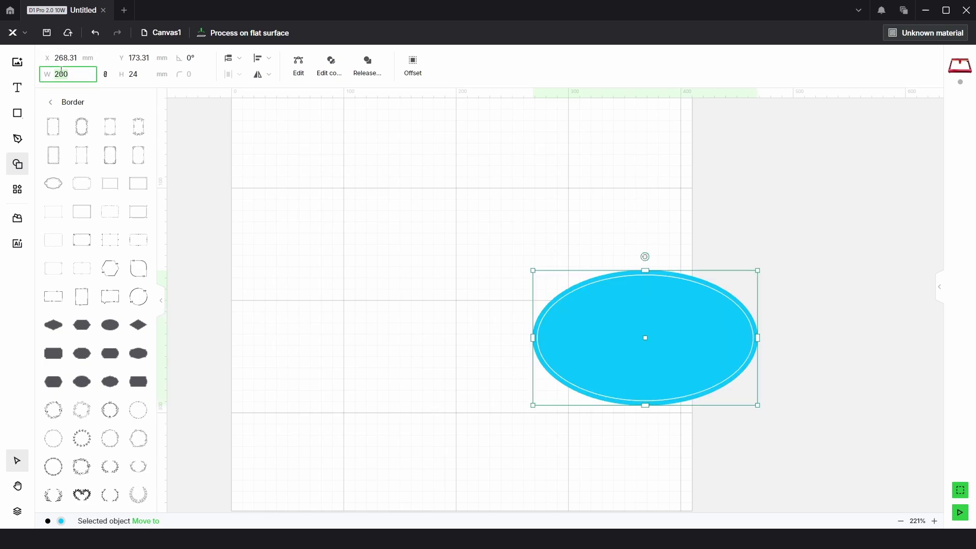
pyautogui.click(10, 515)
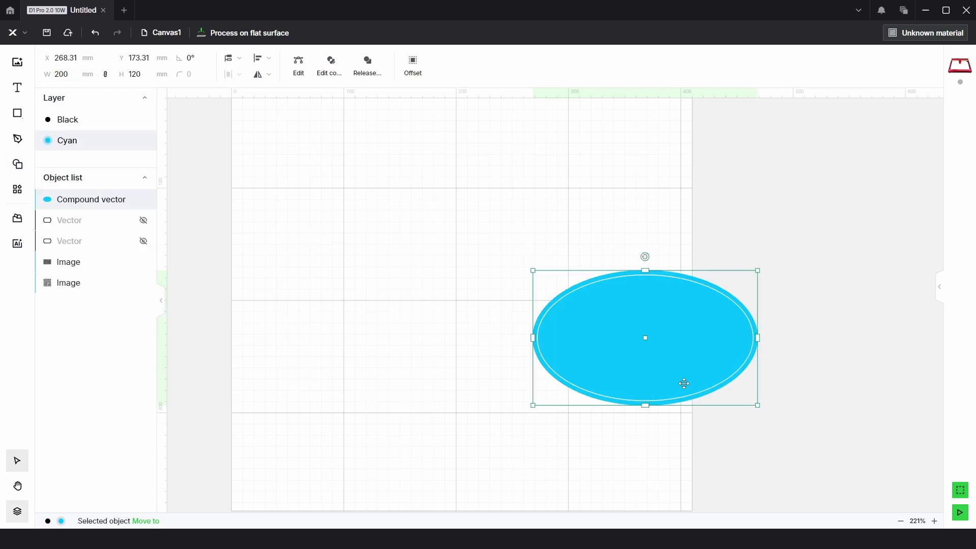
pyautogui.moveTo(635, 343); pyautogui.dragTo(526, 333)
pyautogui.click(268, 61)
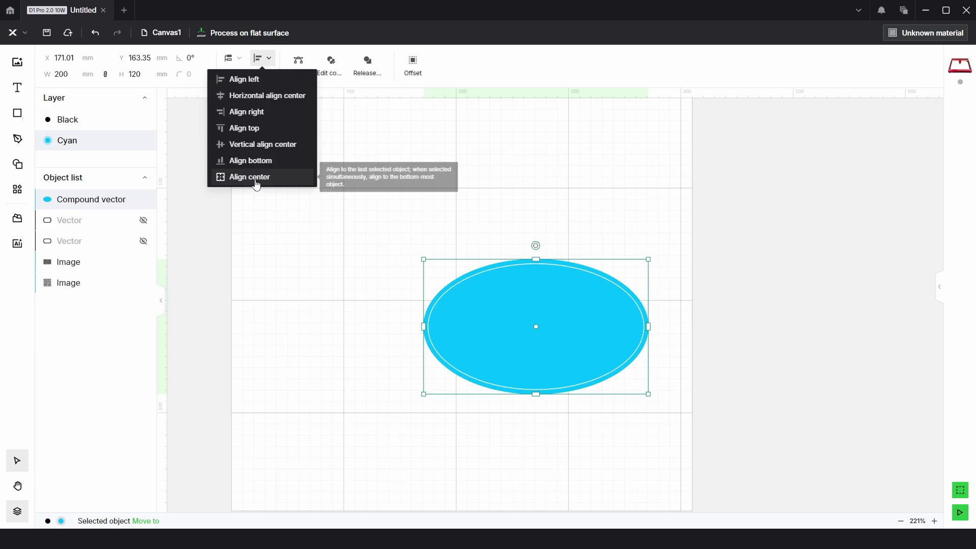
pyautogui.click(257, 176)
pyautogui.scroll(5, 462, 301)
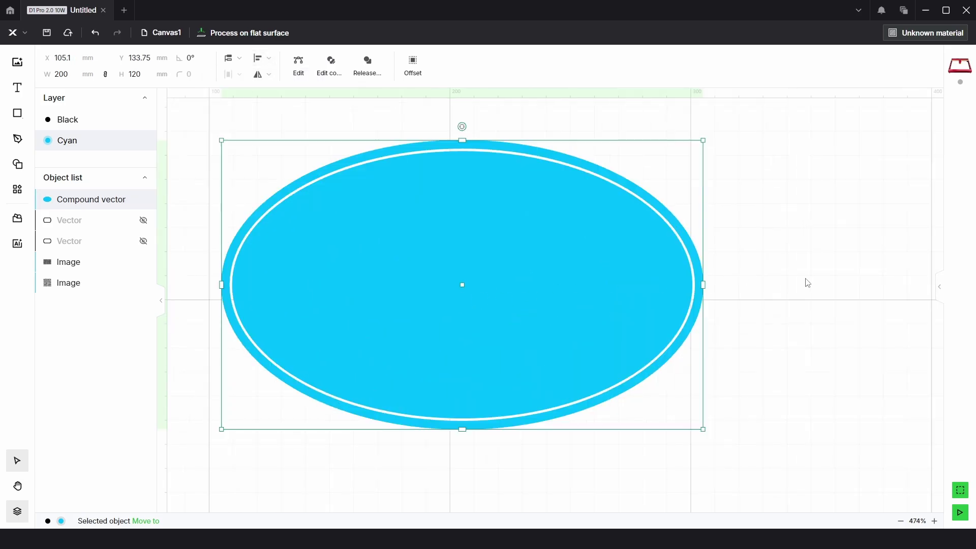
# - Set the oval to Score, release its compound vector, and delete the inner ellipse
pyautogui.click(940, 287)
pyautogui.click(859, 162)
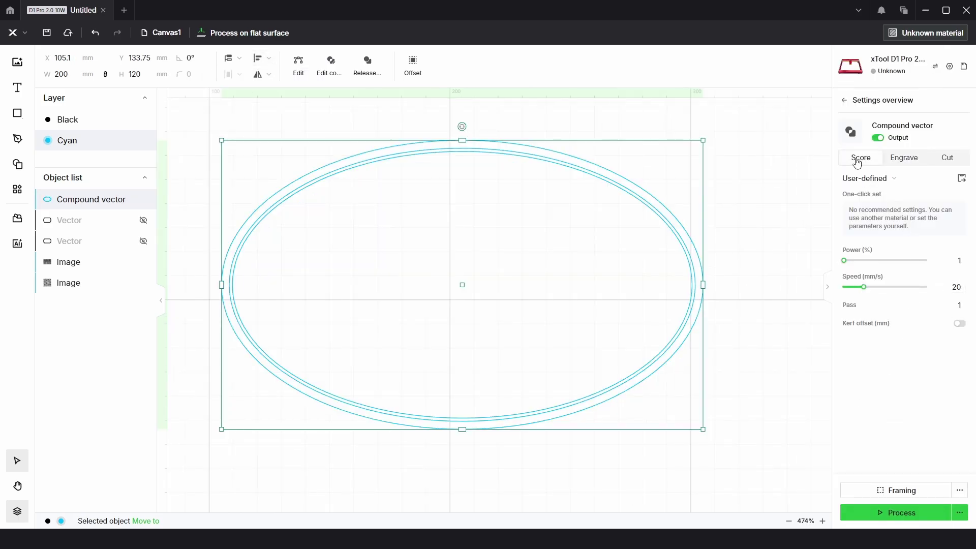
pyautogui.rightClick(652, 211)
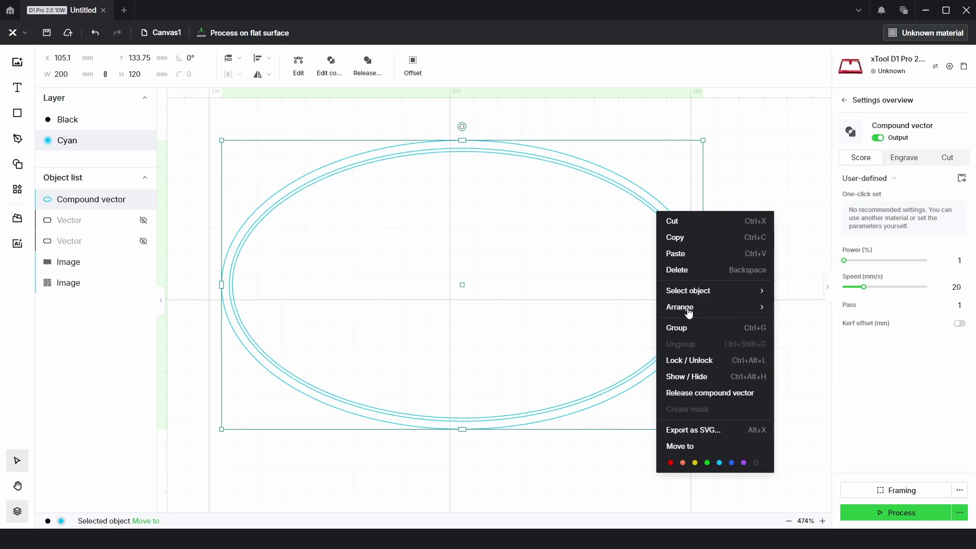
pyautogui.click(723, 394)
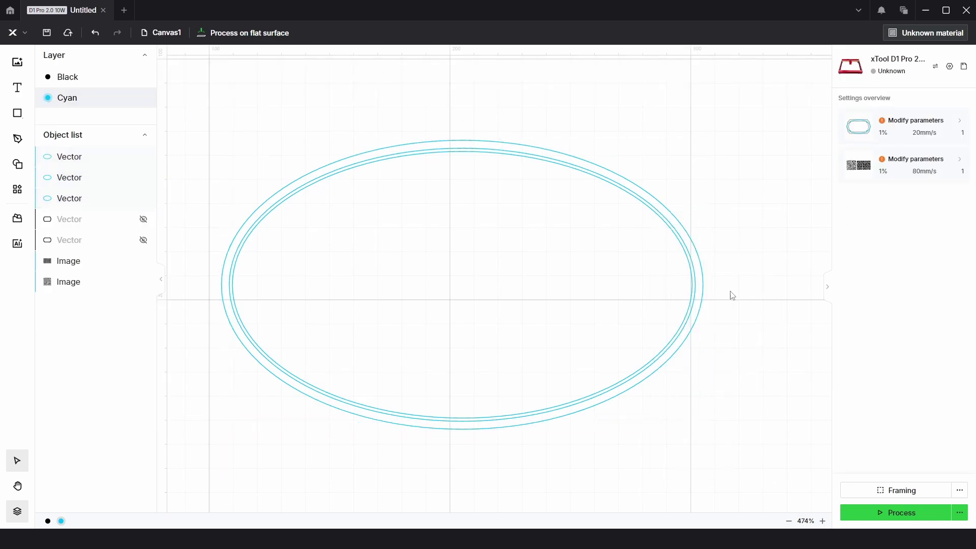
pyautogui.click(680, 238)
pyautogui.press('Delete')
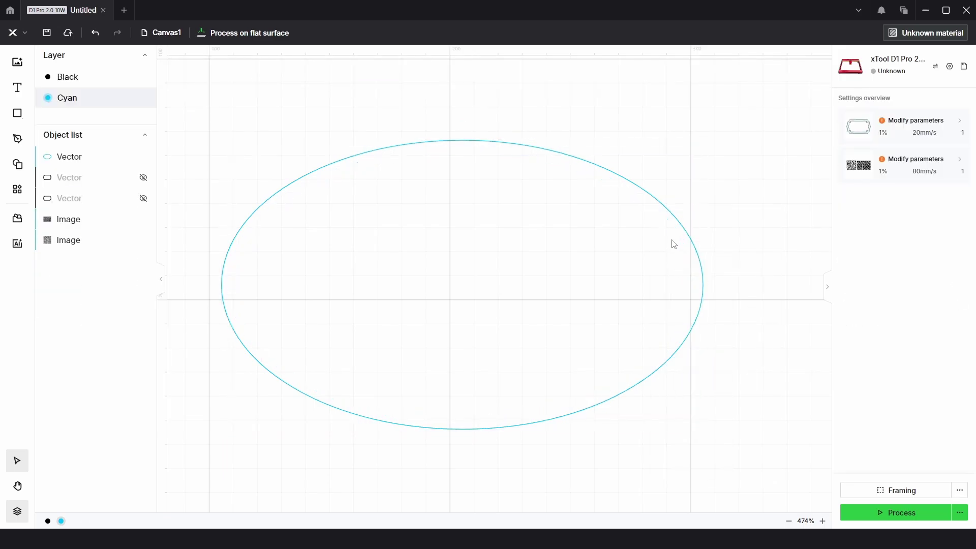
# - Offset the outer ellipse 12 mm inward only to add a second ellipse
pyautogui.moveTo(694, 139); pyautogui.dragTo(509, 278)
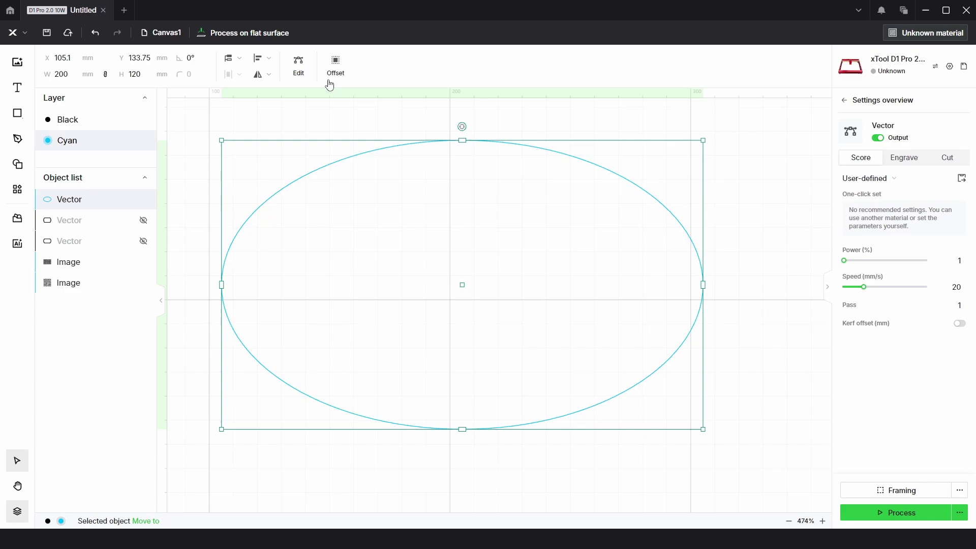
pyautogui.click(337, 69)
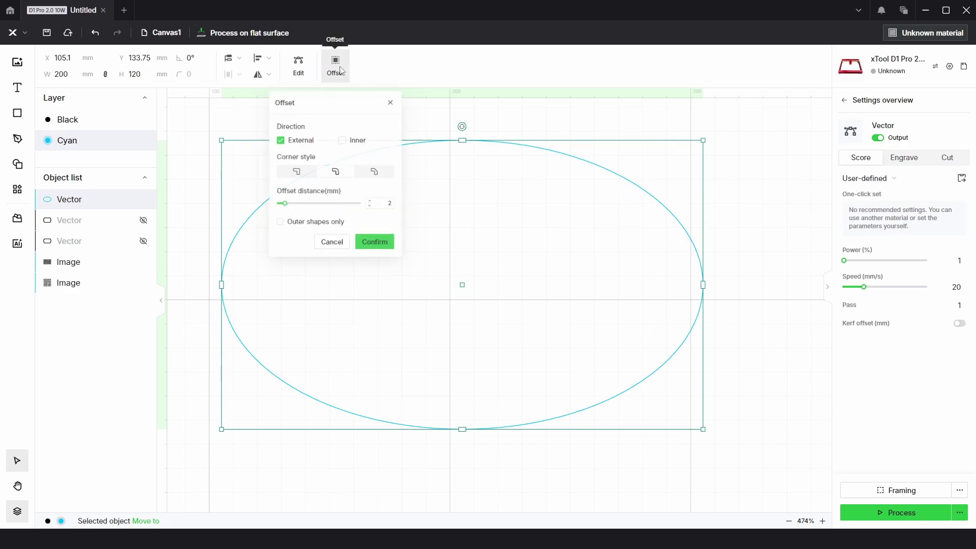
pyautogui.press('Return')
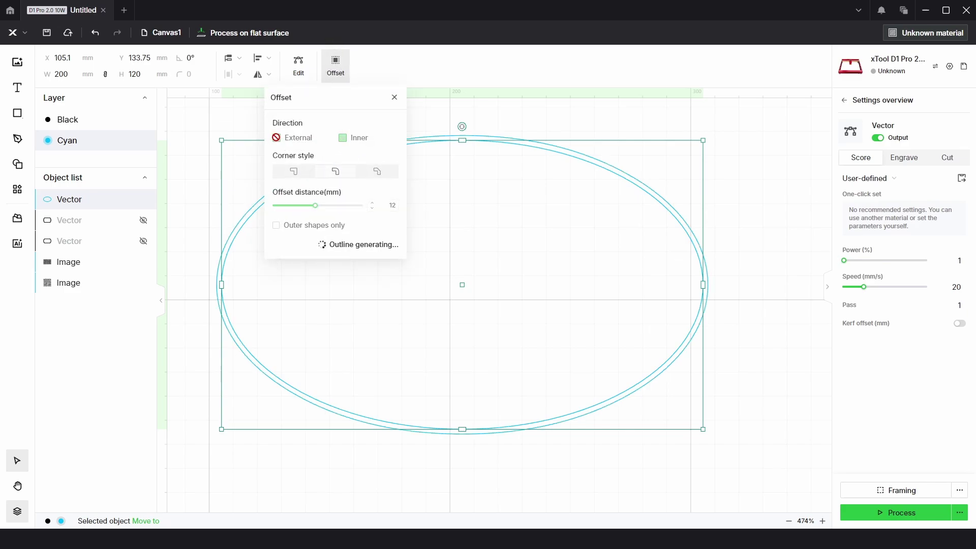
pyautogui.click(278, 140)
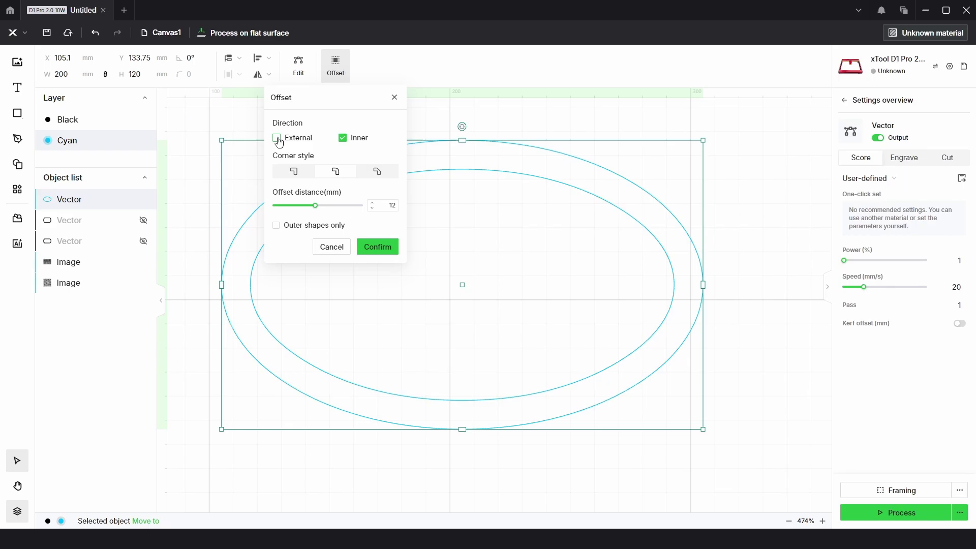
pyautogui.click(377, 247)
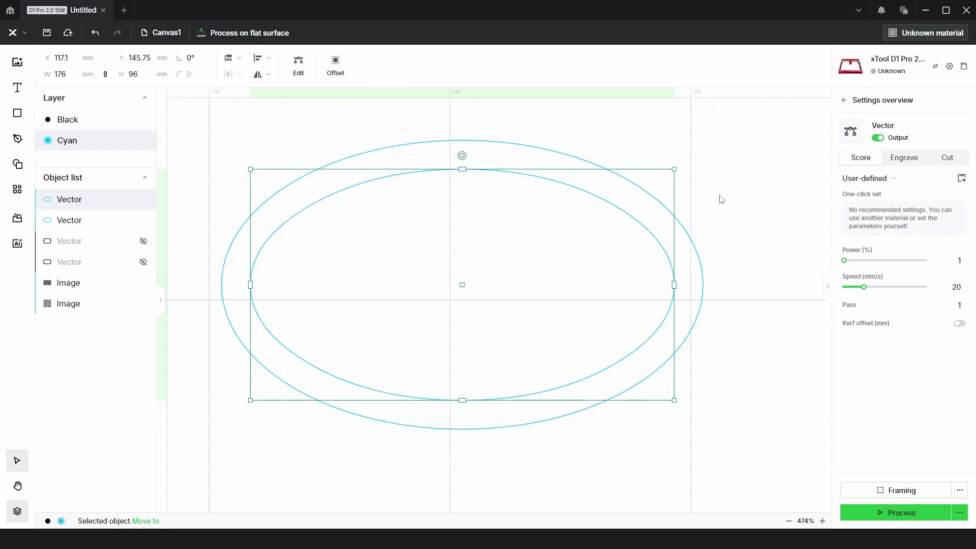
# - Merge both ellipses into one compound vector, preview Engrave, then return it to Score
pyautogui.moveTo(725, 181); pyautogui.dragTo(593, 280)
pyautogui.rightClick(660, 234)
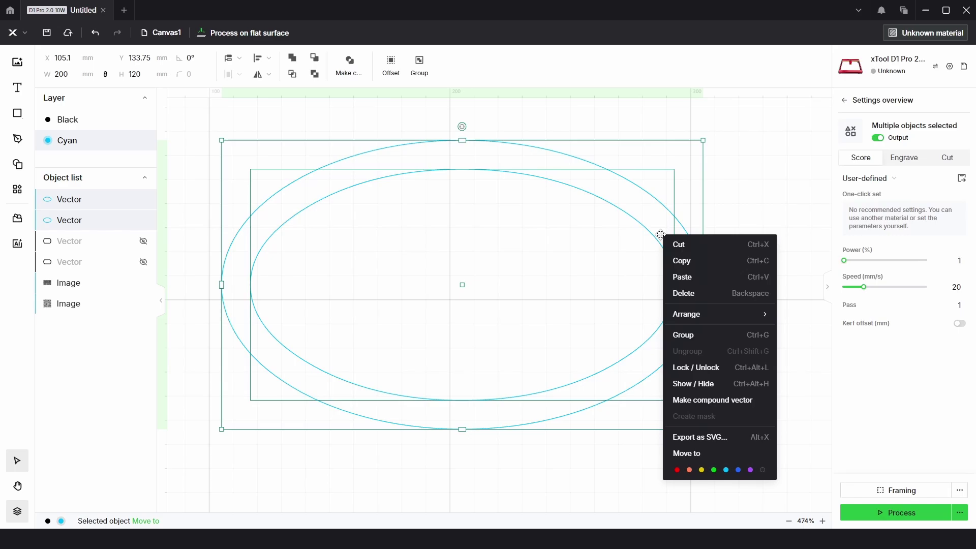
pyautogui.click(710, 405)
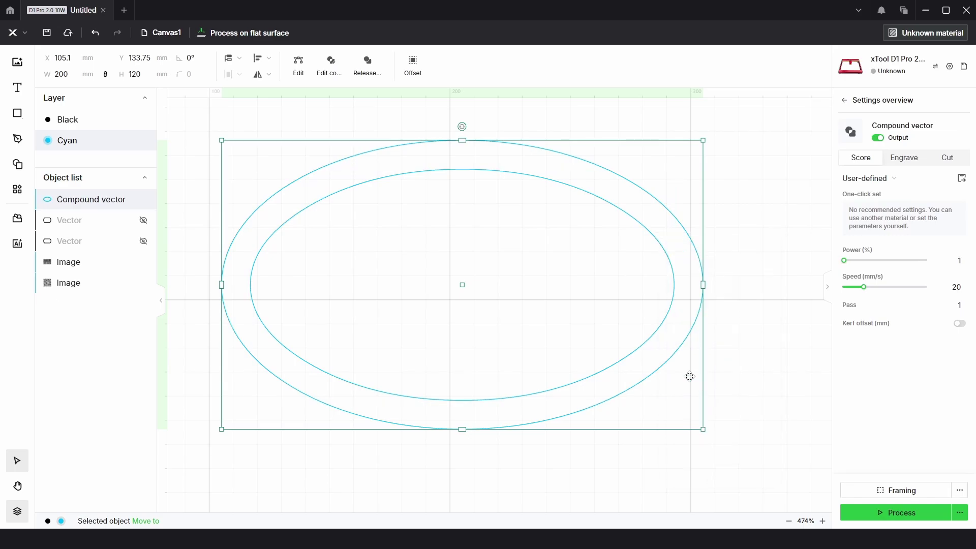
pyautogui.click(905, 160)
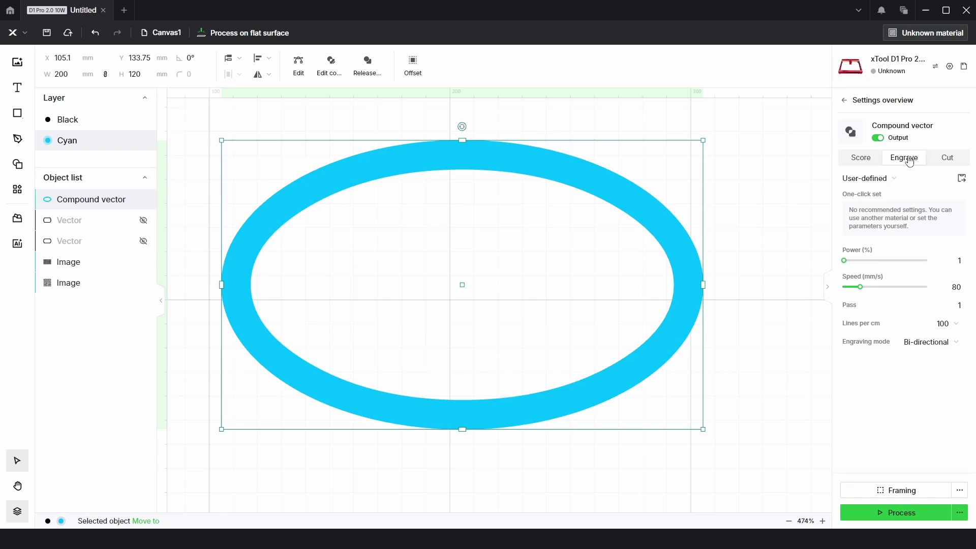
pyautogui.click(861, 158)
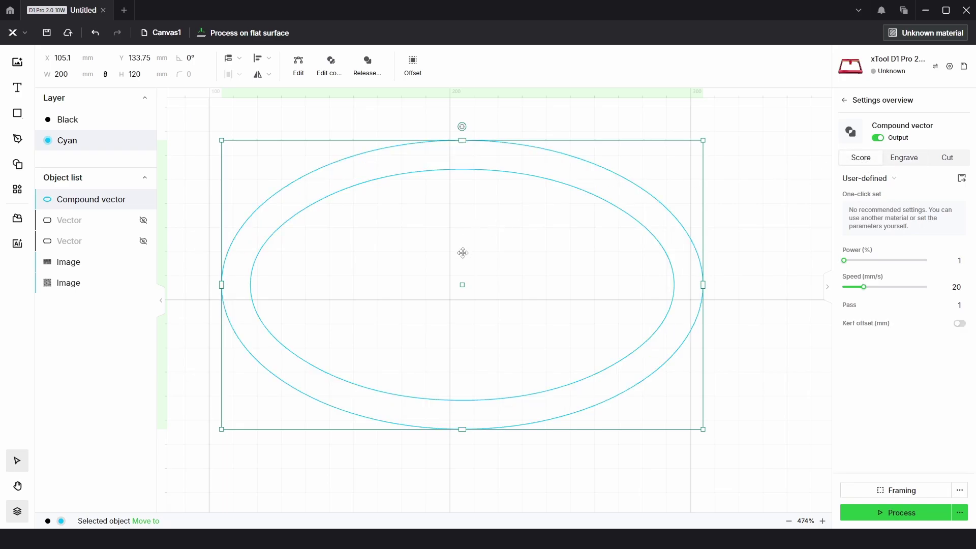
pyautogui.scroll(-2, 453, 247)
# - Hide the ellipse ring and show both bracket outlines
pyautogui.click(144, 199)
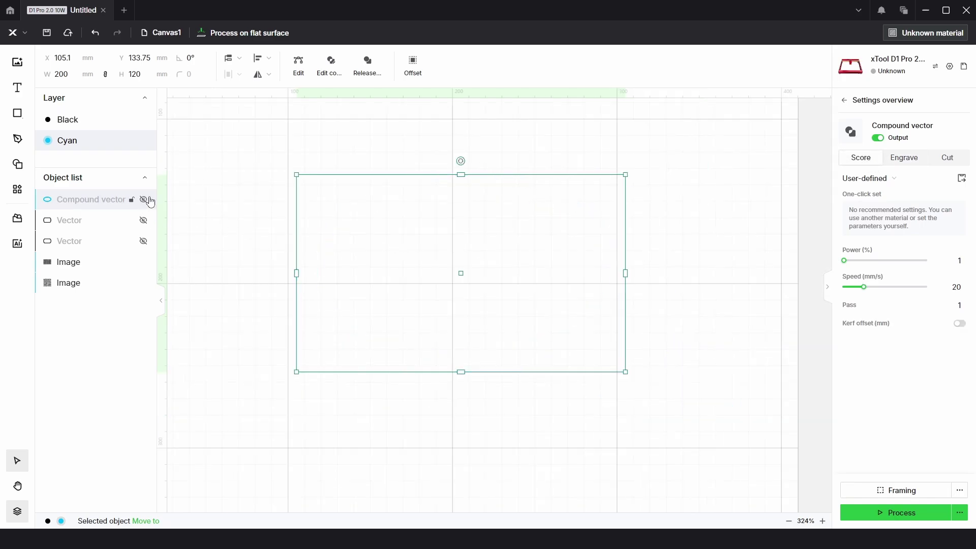
pyautogui.click(143, 220)
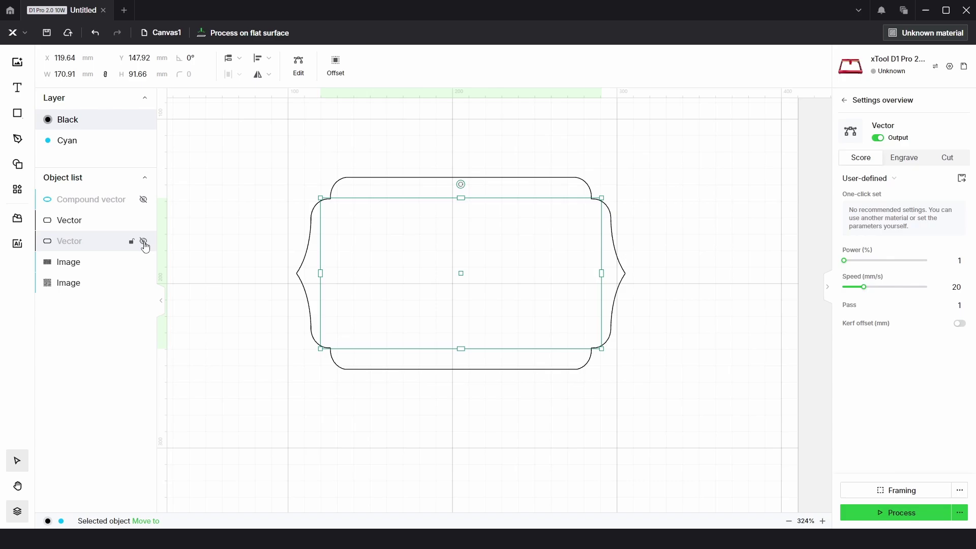
pyautogui.click(144, 242)
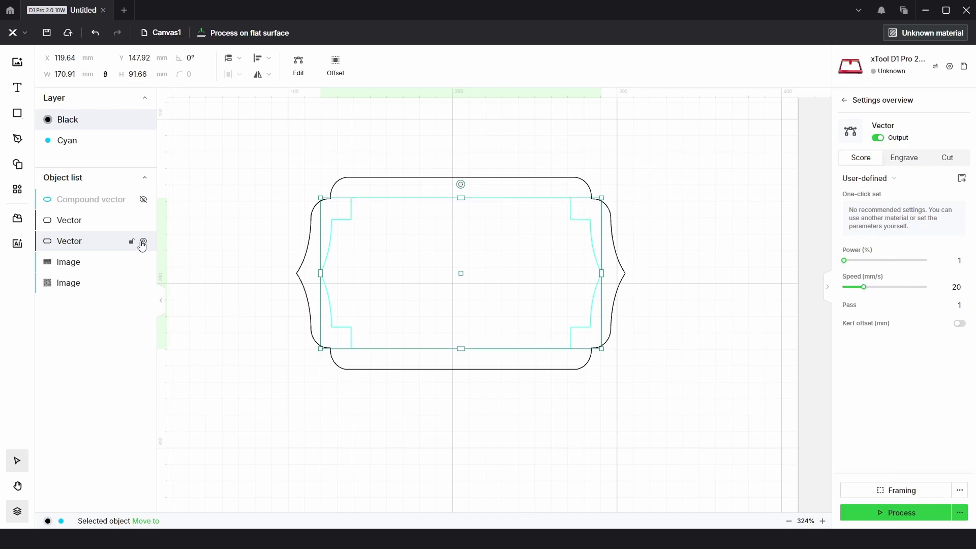
pyautogui.click(601, 374)
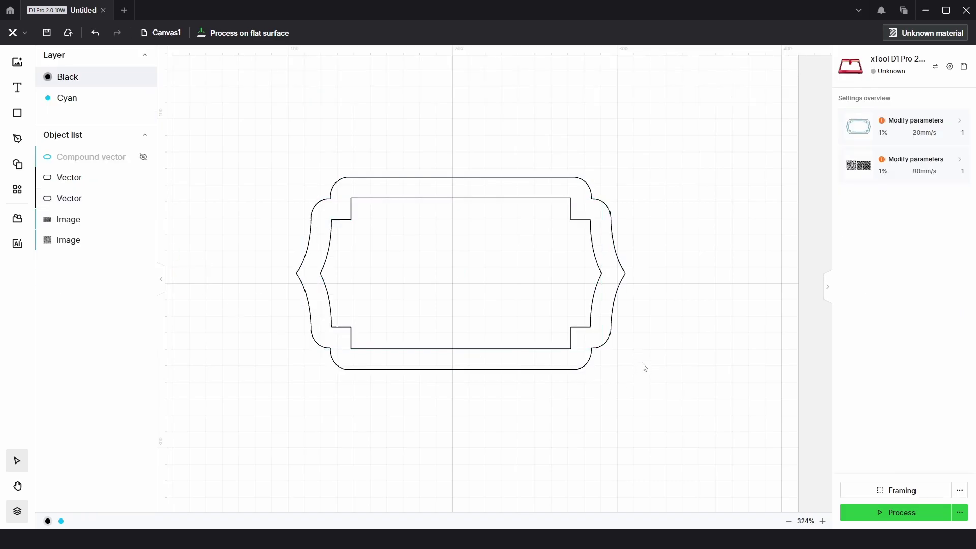
pyautogui.moveTo(609, 268); pyautogui.dragTo(529, 268)
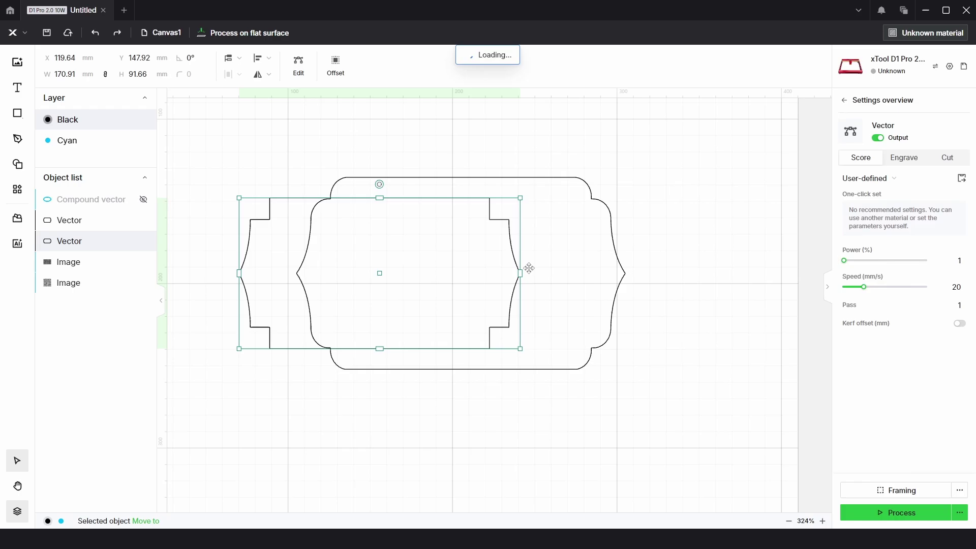
pyautogui.hotkey('ctrl', 'z')
# - Combine the two bracket outlines into one compound frame centred on the work area
pyautogui.moveTo(660, 342); pyautogui.dragTo(555, 197)
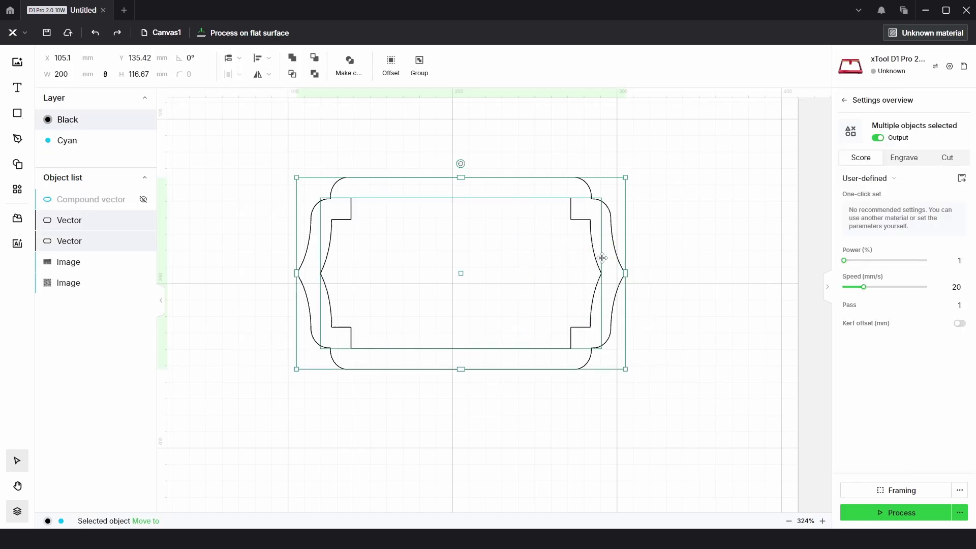
pyautogui.rightClick(602, 258)
pyautogui.click(644, 435)
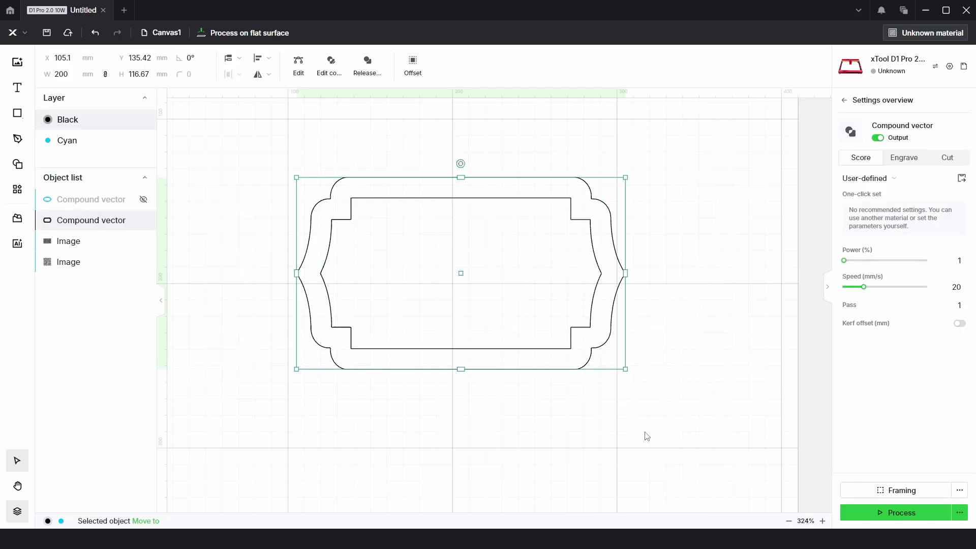
pyautogui.click(17, 512)
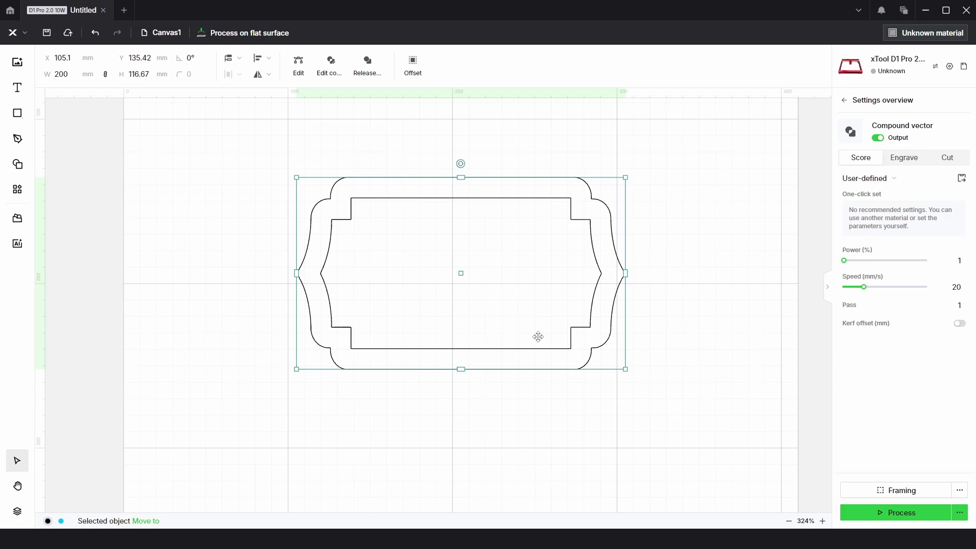
pyautogui.click(262, 58)
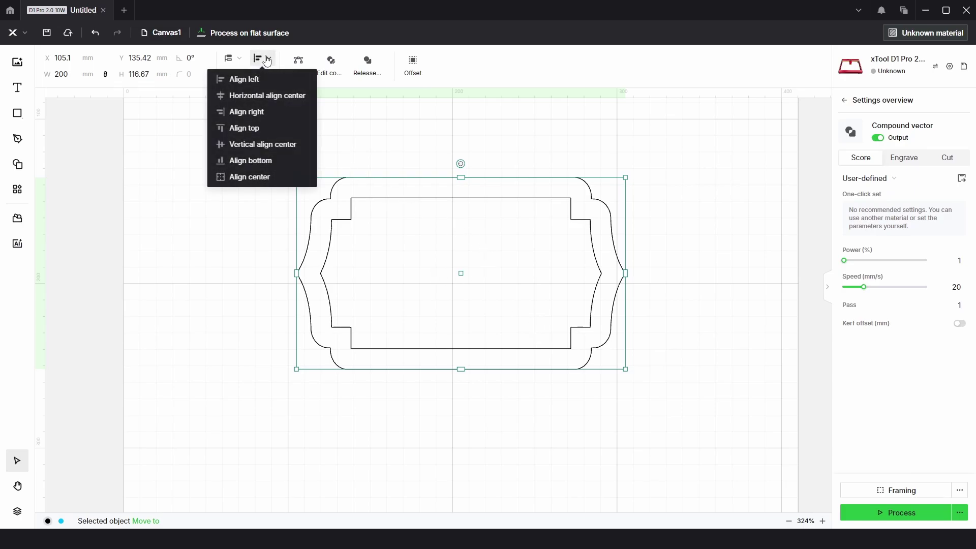
pyautogui.click(260, 177)
pyautogui.scroll(-3, 619, 299)
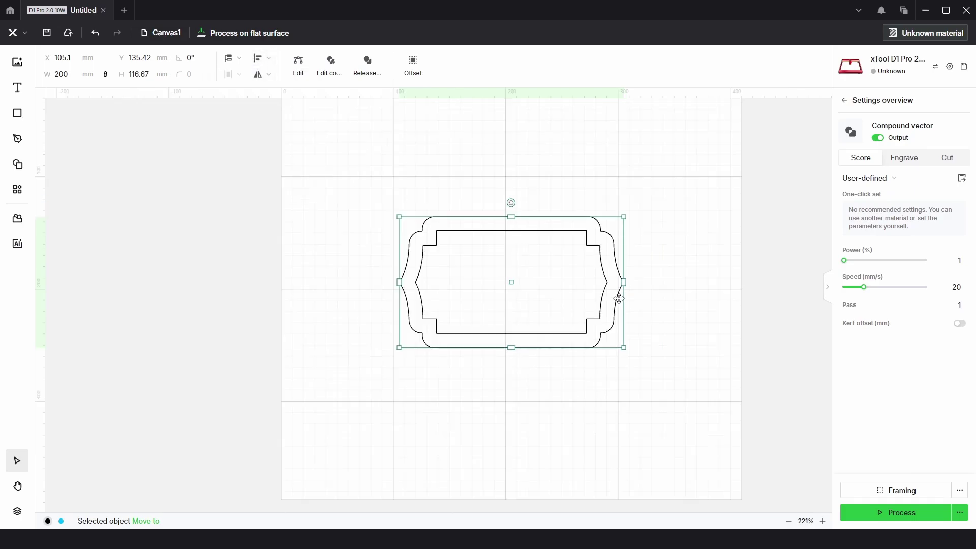
# - Duplicate the frame, park the copy to the left, and paste in the two pattern images
pyautogui.hotkey('ctrl', 'd')
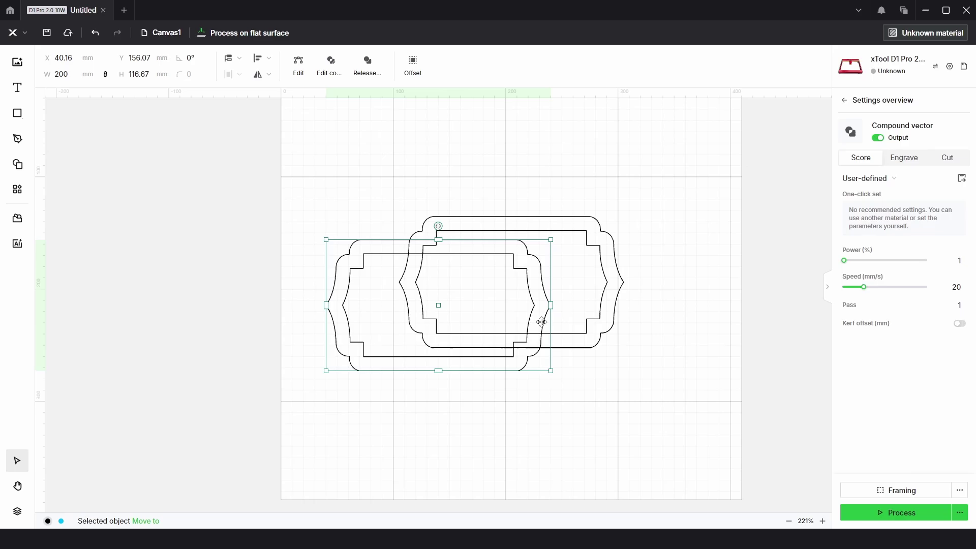
pyautogui.moveTo(544, 319); pyautogui.dragTo(231, 292)
pyautogui.click(571, 427)
pyautogui.hotkey('ctrl', 'v')
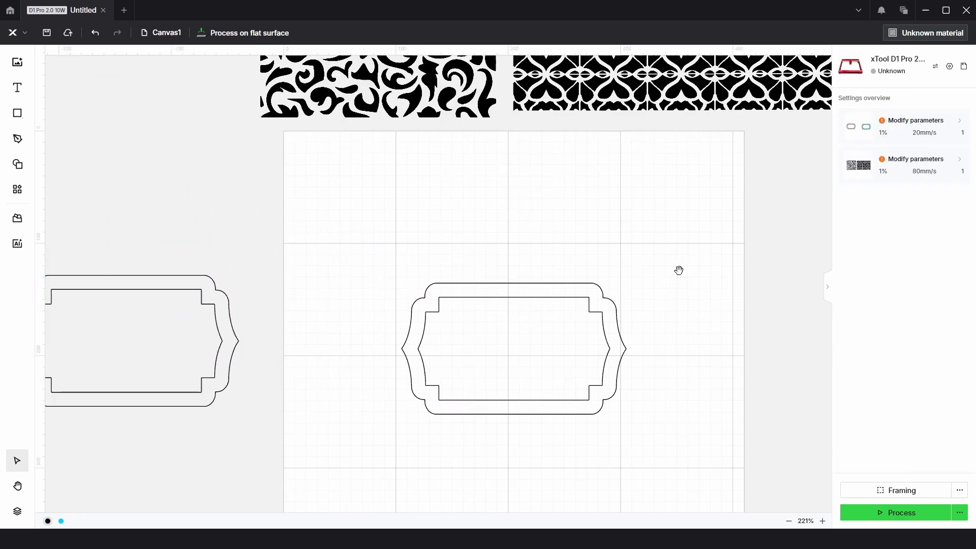
# - Duplicate the heart pattern image, centre the copy on the work area, and select it with the frame
pyautogui.click(656, 106)
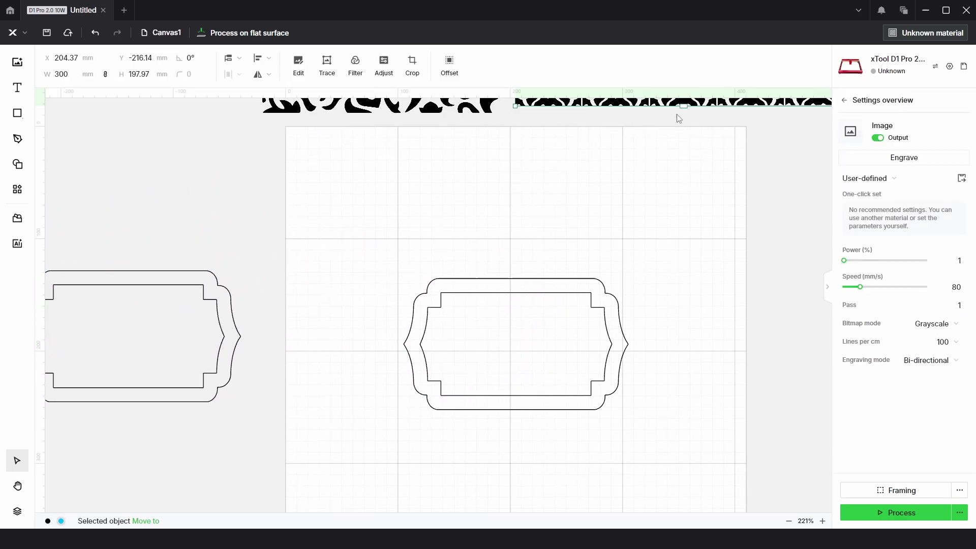
pyautogui.hotkey('ctrl', 'd')
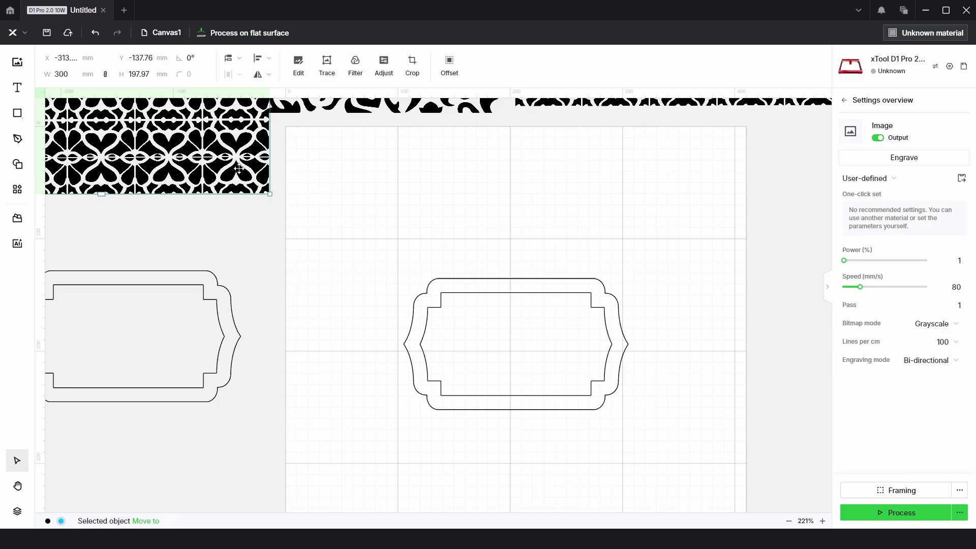
pyautogui.moveTo(249, 158); pyautogui.dragTo(668, 374)
pyautogui.click(262, 57)
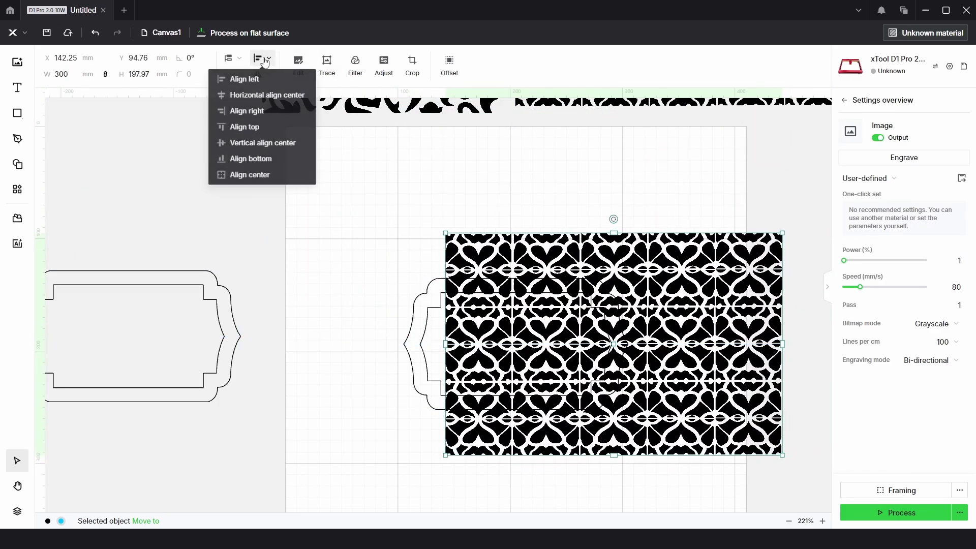
pyautogui.click(264, 182)
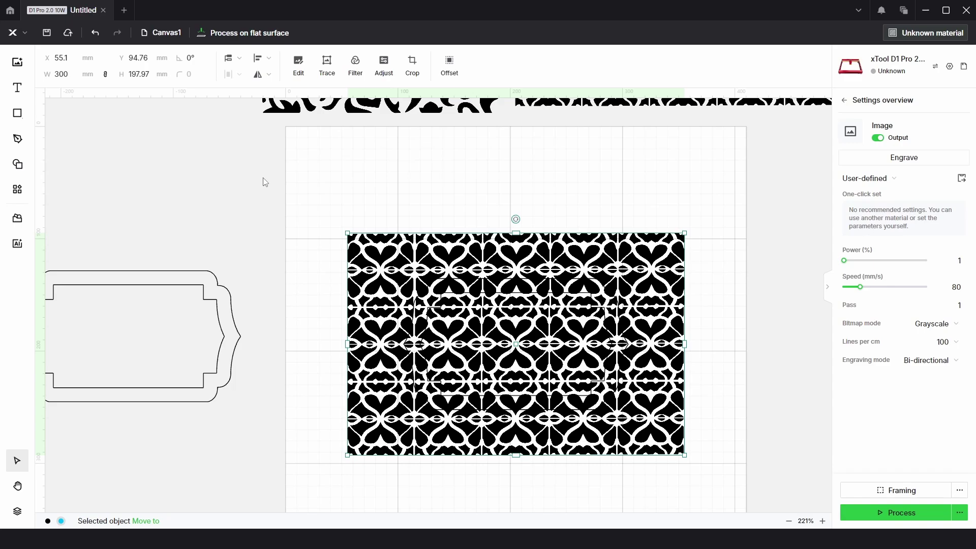
pyautogui.scroll(4, 577, 341)
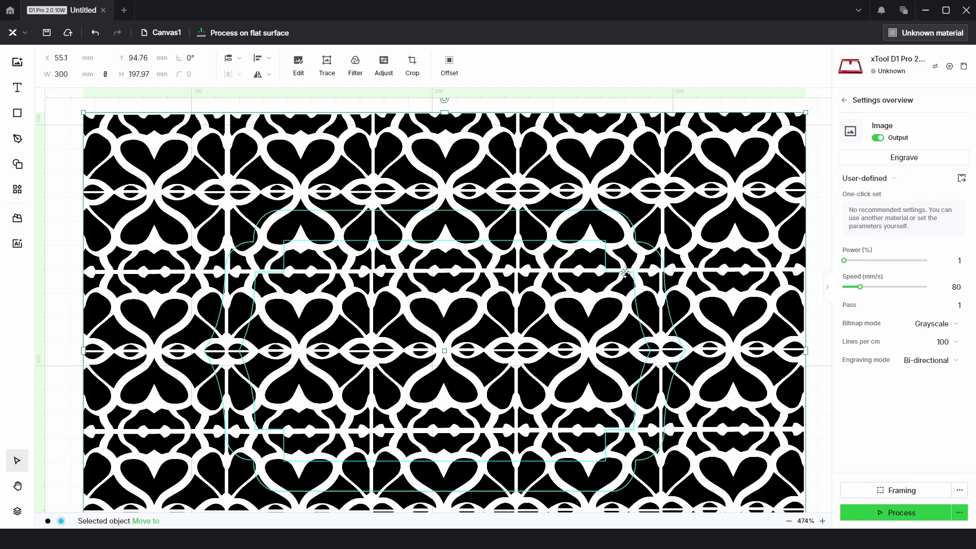
pyautogui.scroll(-2, 576, 261)
pyautogui.moveTo(774, 351); pyautogui.dragTo(475, 231)
# - Mask the heart pattern with the plaque frame, inspect the clipped edges close up, and finish the mask
pyautogui.rightClick(567, 260)
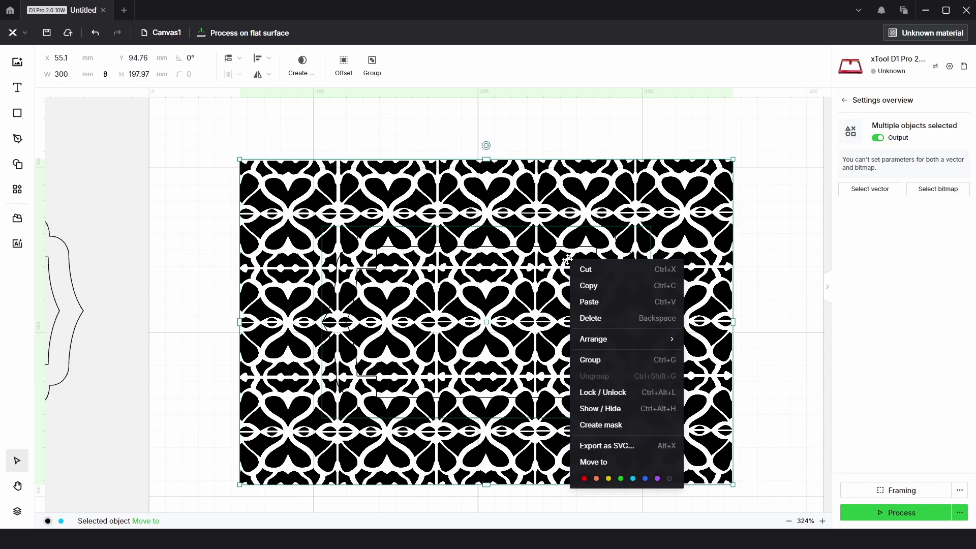
pyautogui.click(617, 430)
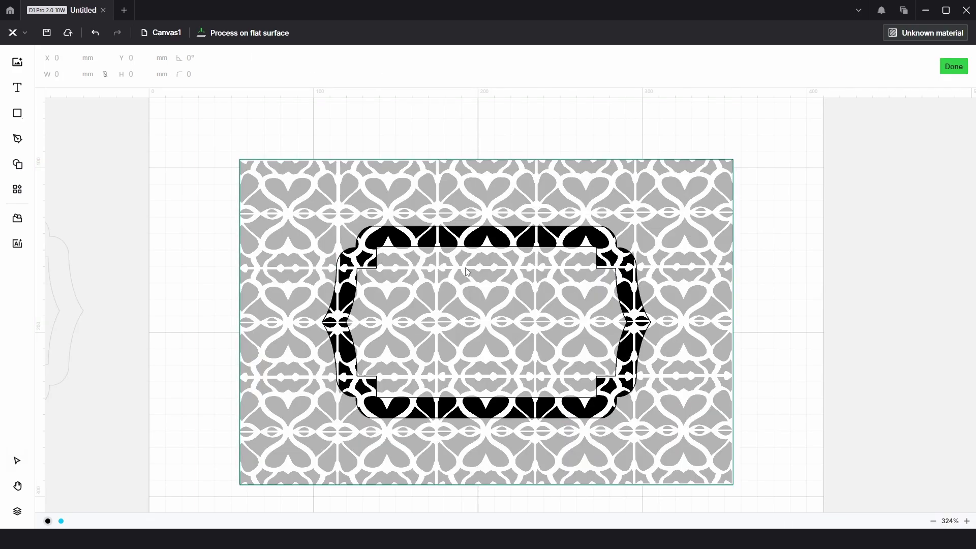
pyautogui.scroll(5, 468, 249)
pyautogui.hscroll(3, 469, 249)
pyautogui.scroll(-1, 469, 249)
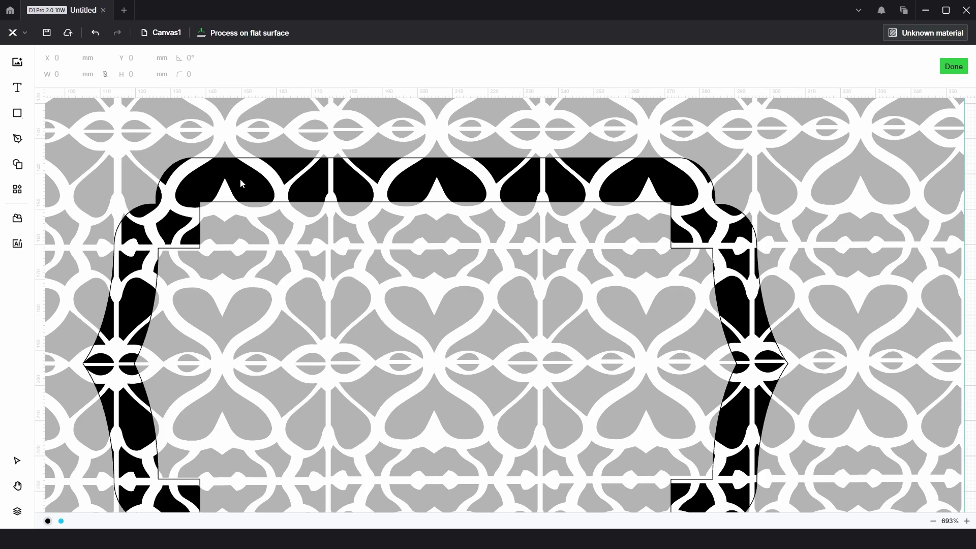
pyautogui.scroll(-3, 370, 293)
pyautogui.hscroll(-1, 370, 292)
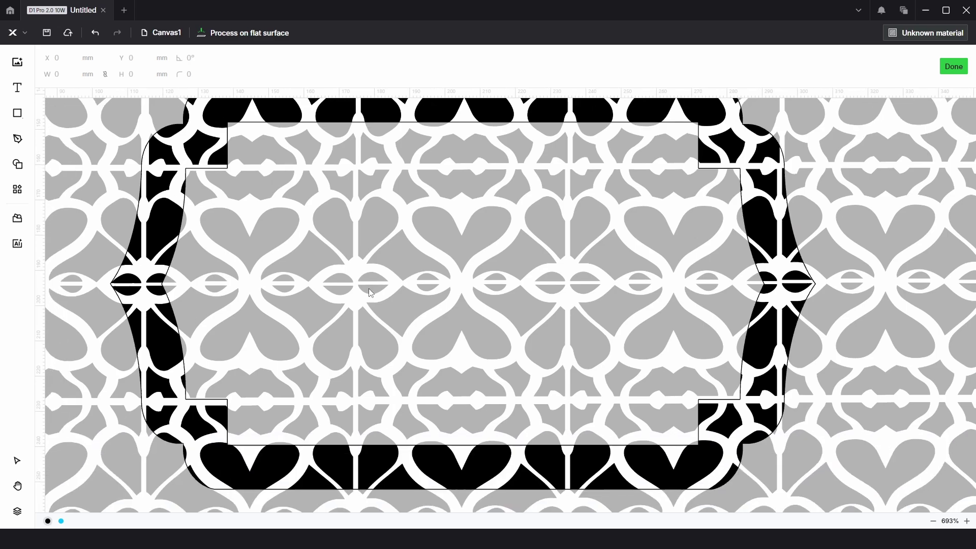
pyautogui.hscroll(4, 560, 280)
pyautogui.scroll(1, 560, 280)
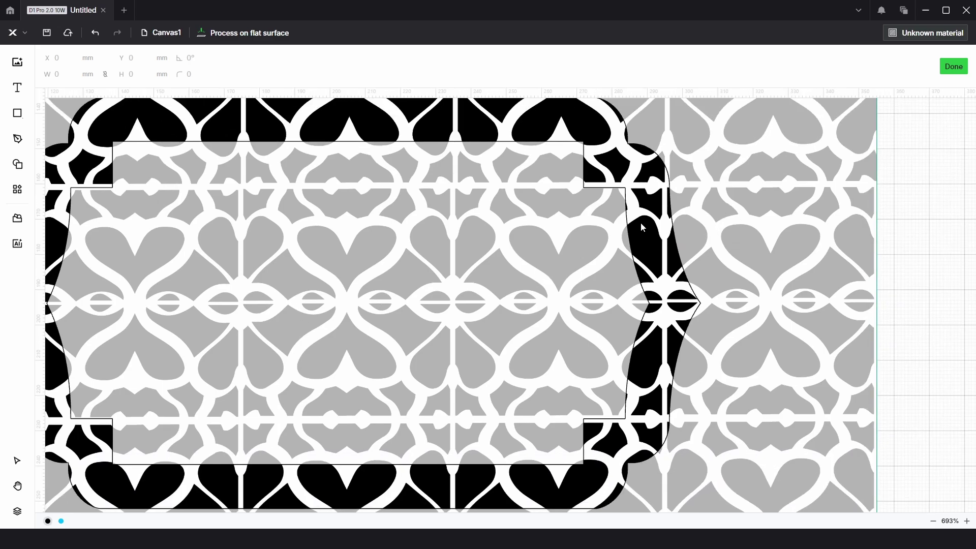
pyautogui.scroll(-4, 642, 227)
pyautogui.scroll(1, 641, 227)
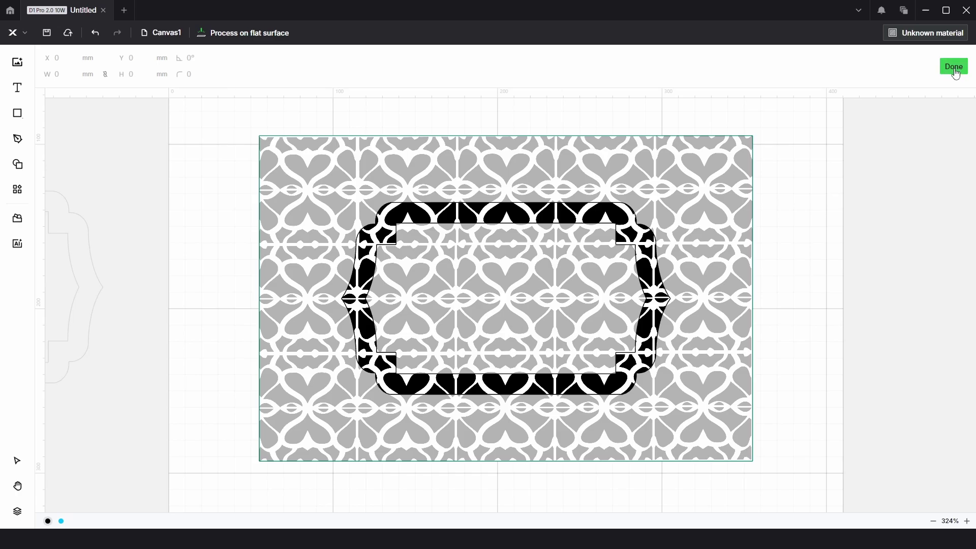
pyautogui.click(954, 68)
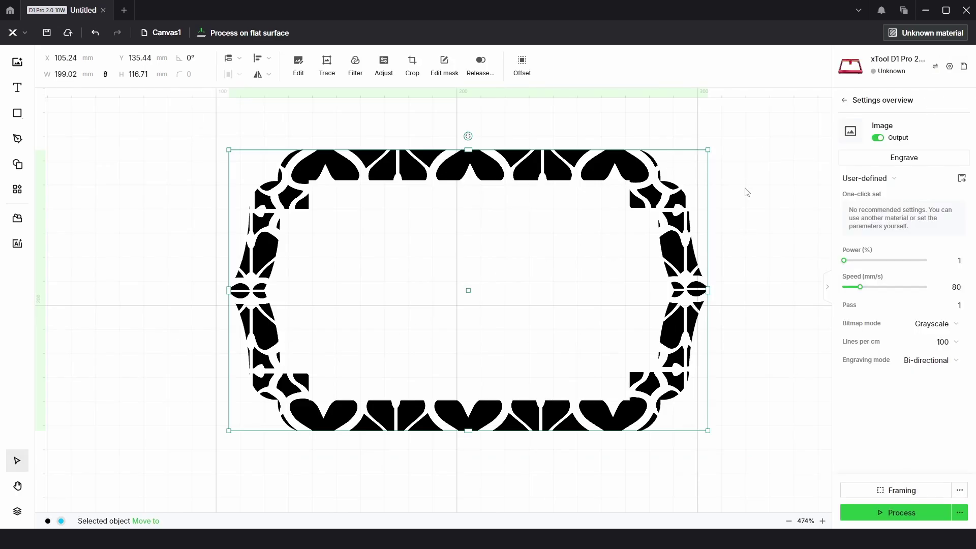
# - Trace the masked heart frame image and save the result as vector outlines
pyautogui.click(327, 66)
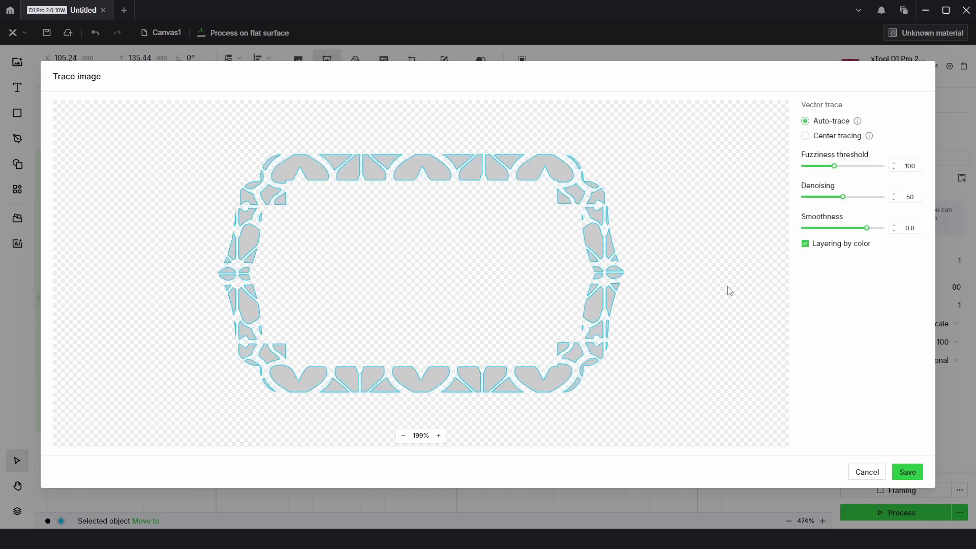
pyautogui.click(907, 472)
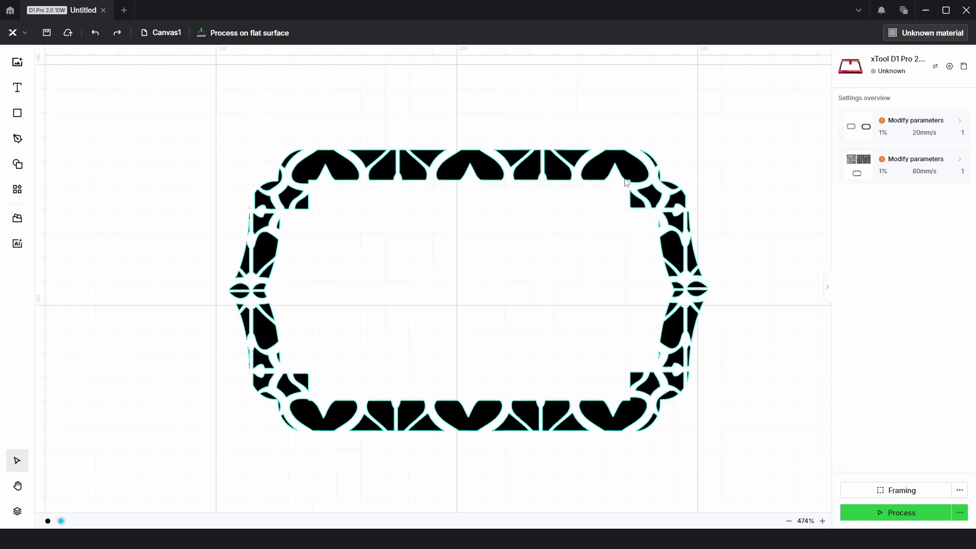
# - Move the bitmap frame image off the traced outlines and delete it
pyautogui.moveTo(605, 163)
pyautogui.mouseDown()
pyautogui.moveTo(637, 192)
pyautogui.moveTo(769, 188)
pyautogui.mouseUp()
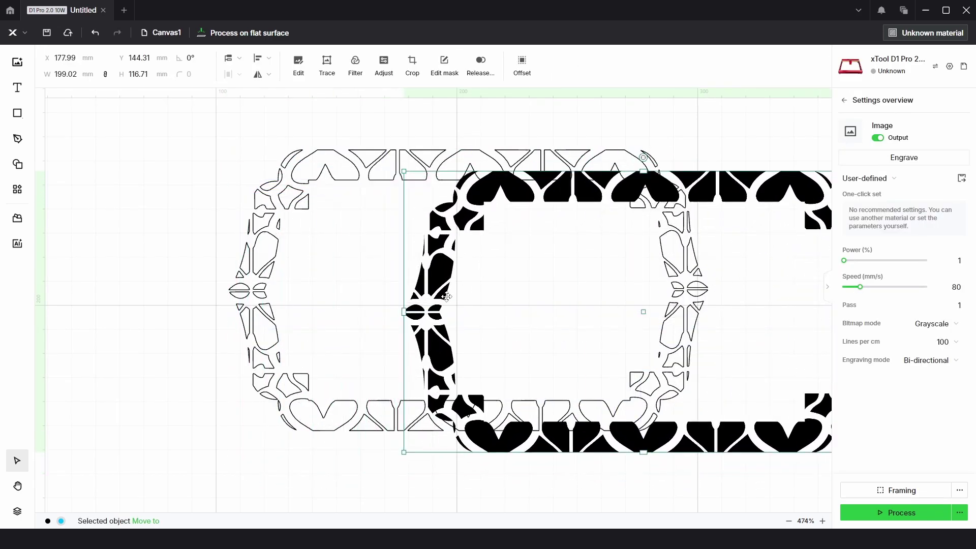
pyautogui.hscroll(2, 457, 277)
pyautogui.moveTo(379, 267); pyautogui.dragTo(704, 256)
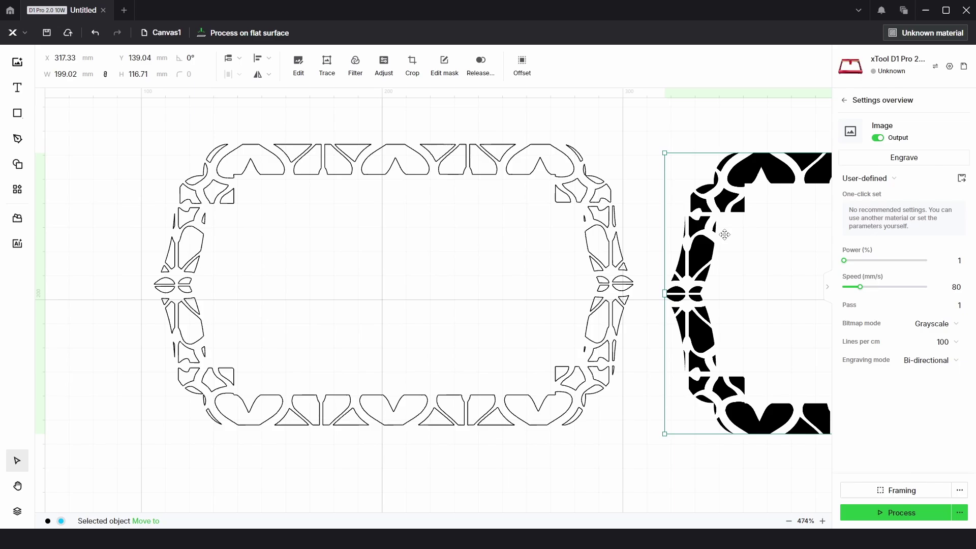
pyautogui.press('Delete')
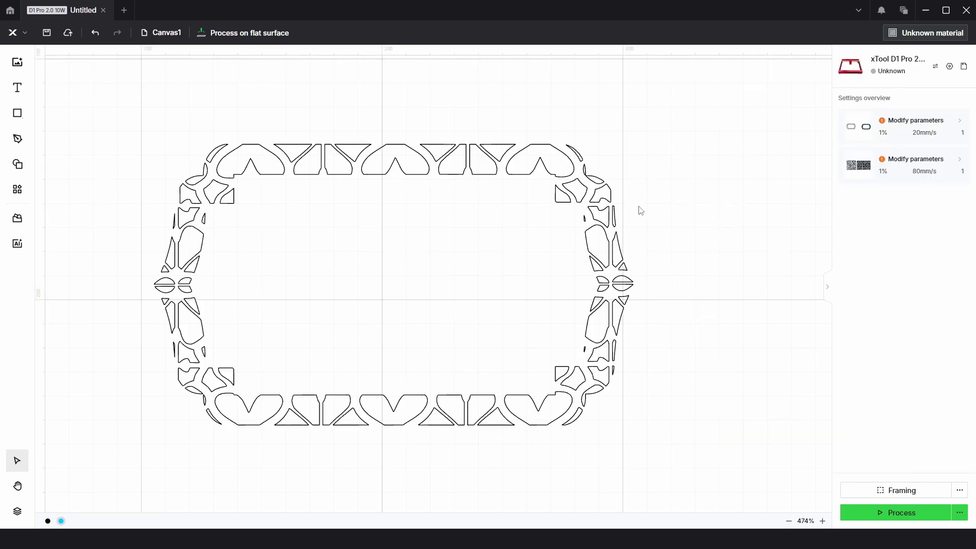
# - Ungroup the traced pieces, merge them into one compound vector, and move it to cyan
pyautogui.click(640, 232)
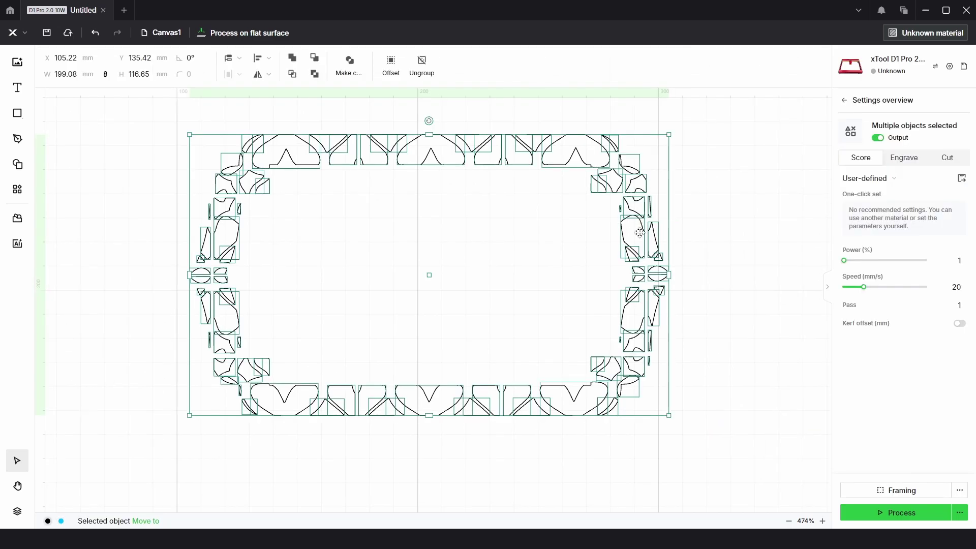
pyautogui.rightClick(632, 208)
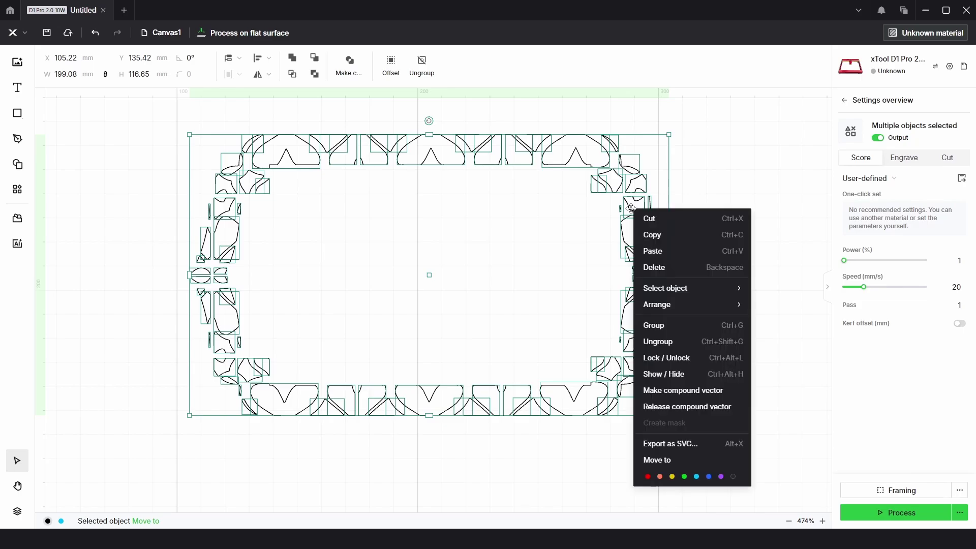
pyautogui.click(657, 341)
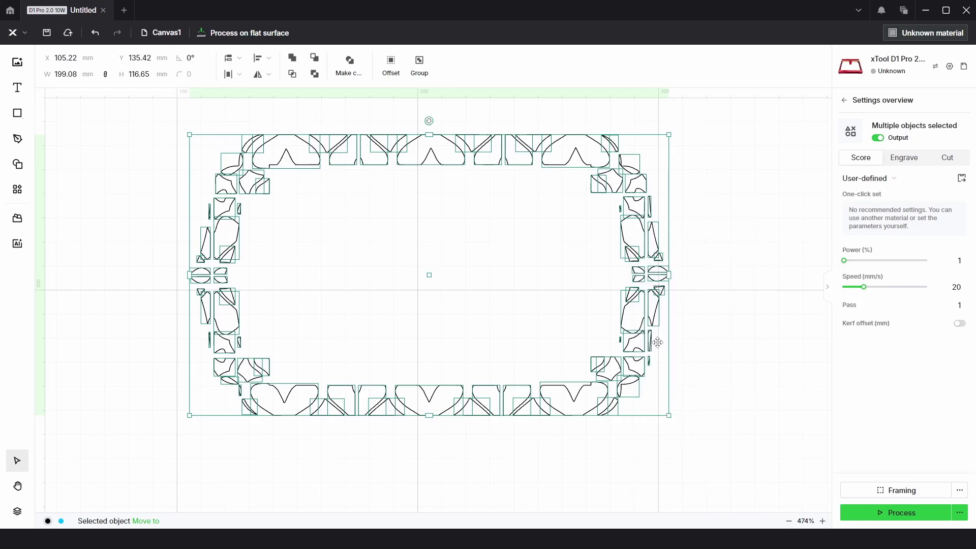
pyautogui.rightClick(634, 192)
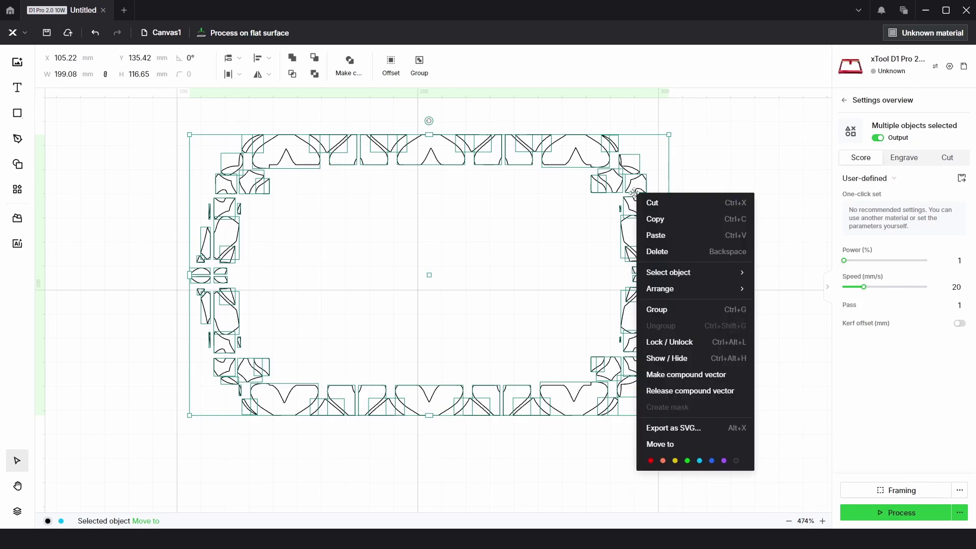
pyautogui.click(677, 375)
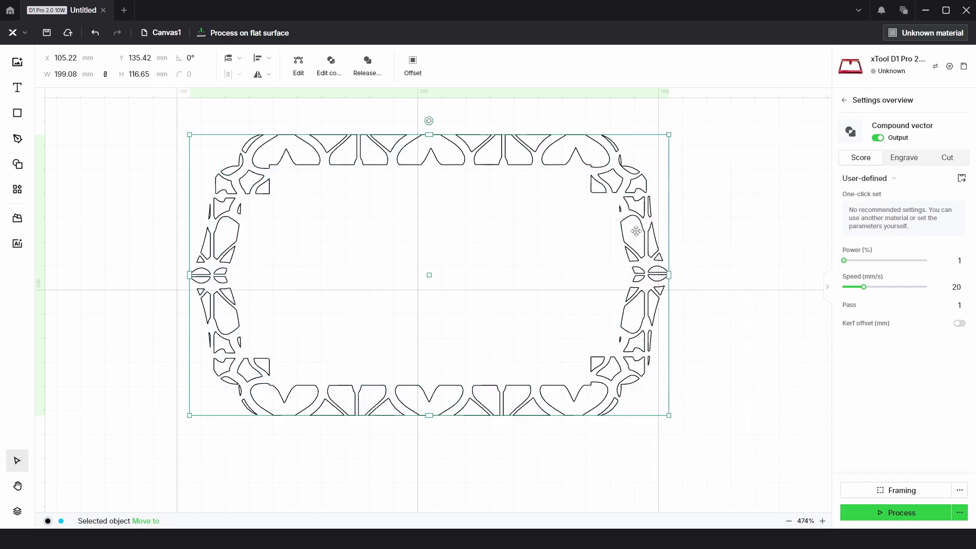
pyautogui.rightClick(631, 190)
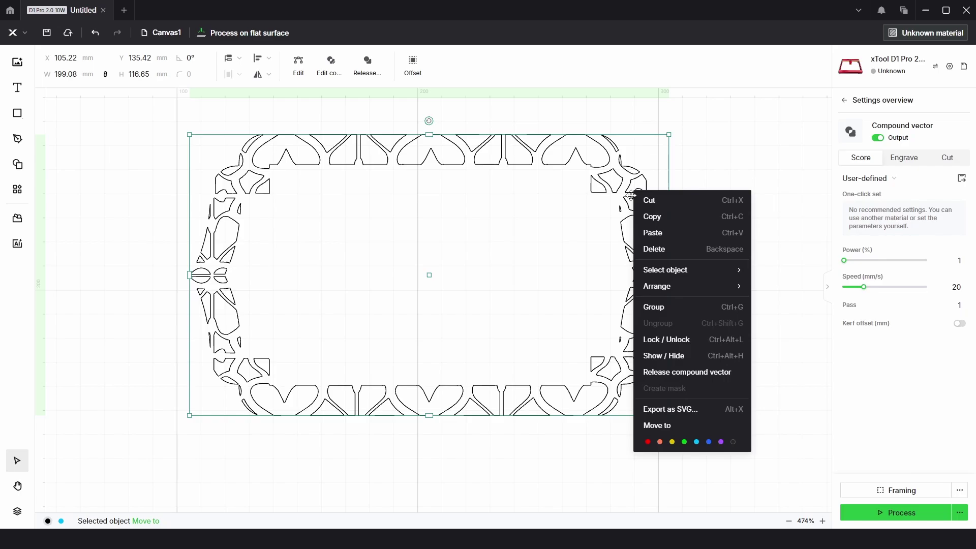
pyautogui.click(696, 442)
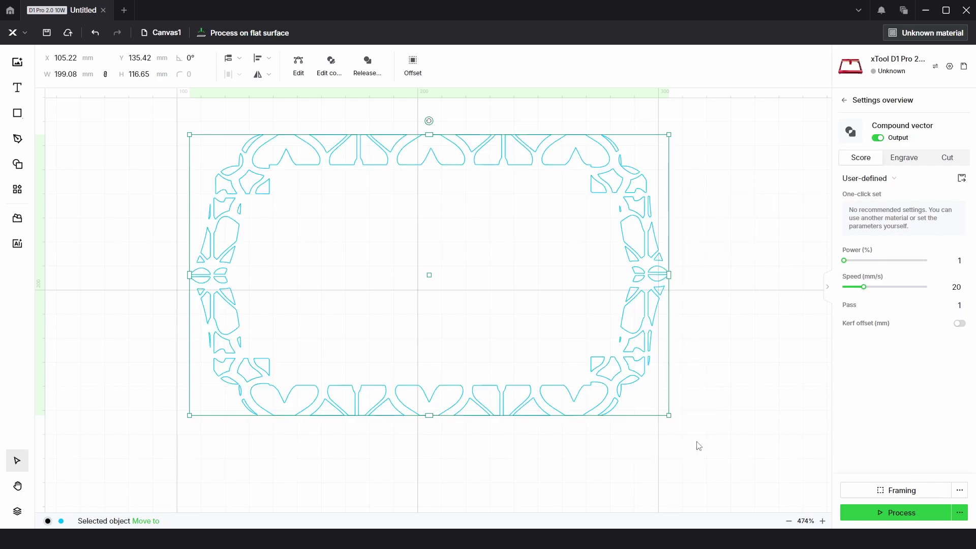
pyautogui.click(696, 221)
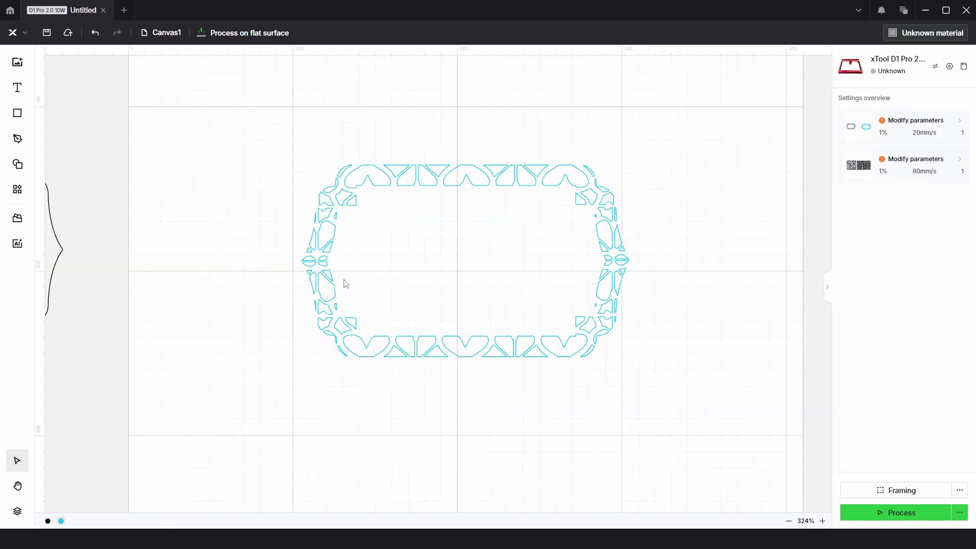
# - Move the plaque outline onto the heart frame and centre the two together
pyautogui.scroll(-3, 229, 268)
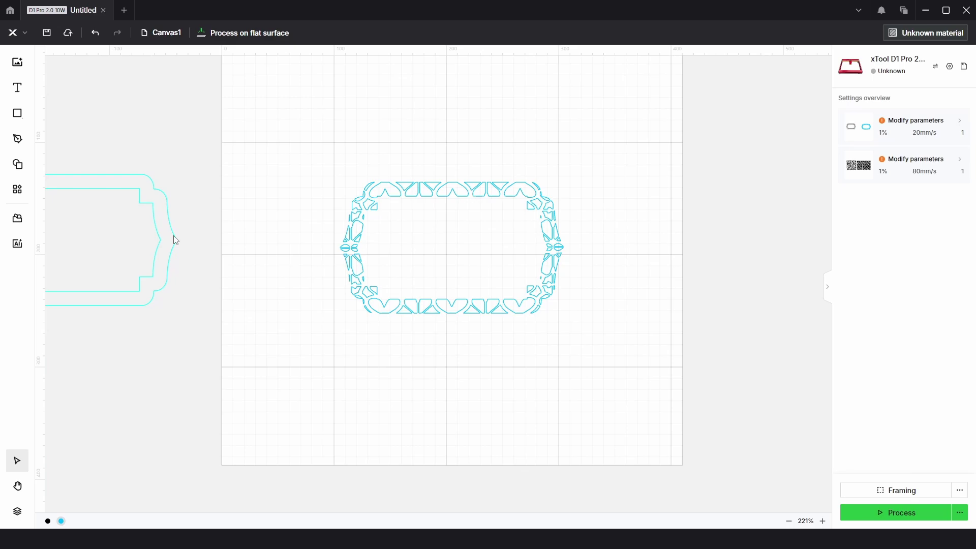
pyautogui.moveTo(176, 240); pyautogui.dragTo(231, 237)
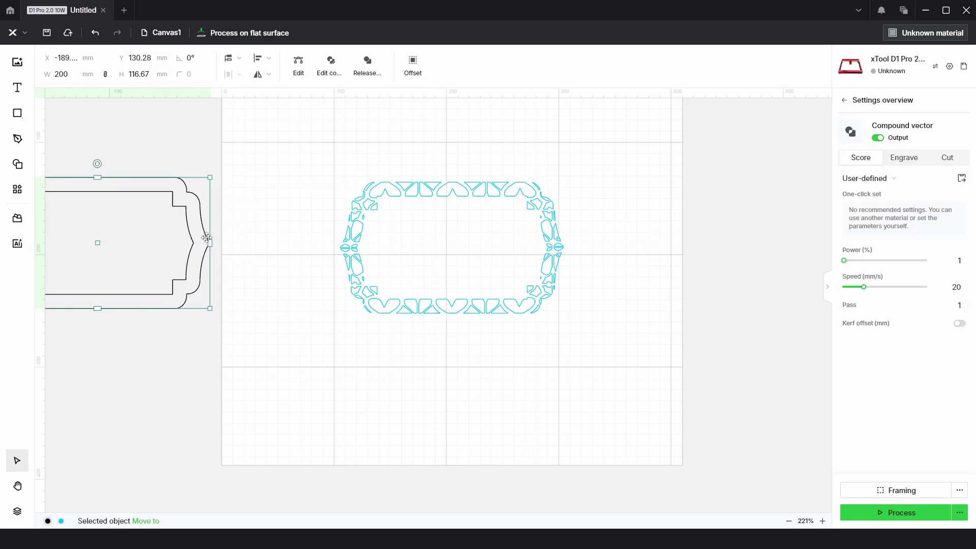
pyautogui.moveTo(208, 237); pyautogui.dragTo(314, 236)
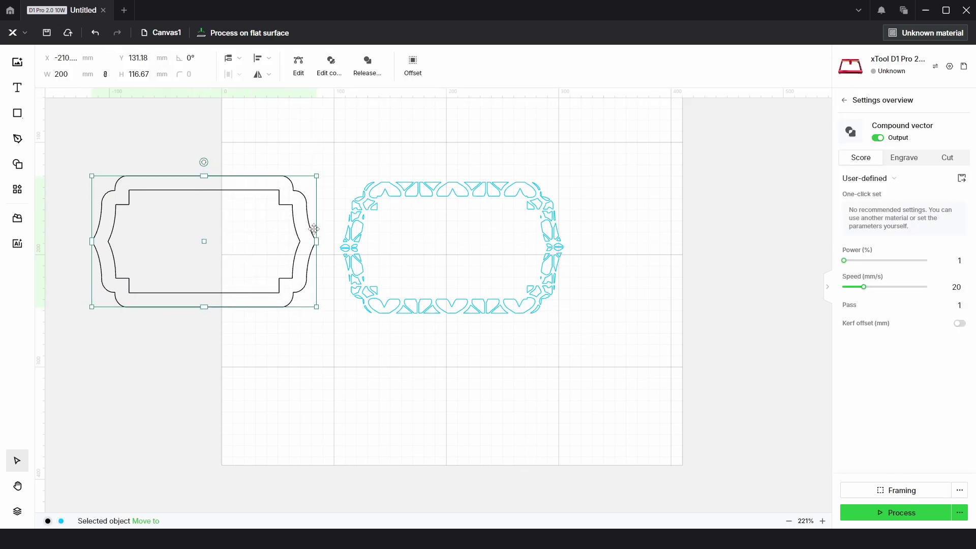
pyautogui.click(268, 60)
pyautogui.click(265, 175)
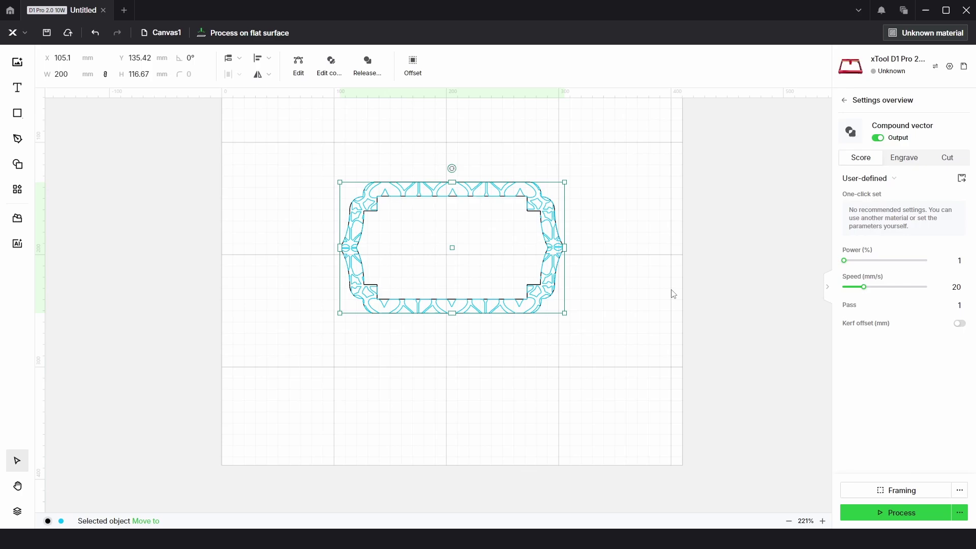
pyautogui.click(657, 280)
# - Set the heart-pattern compound vector to Engrave at 1%, 80 mm/s
pyautogui.scroll(10, 520, 214)
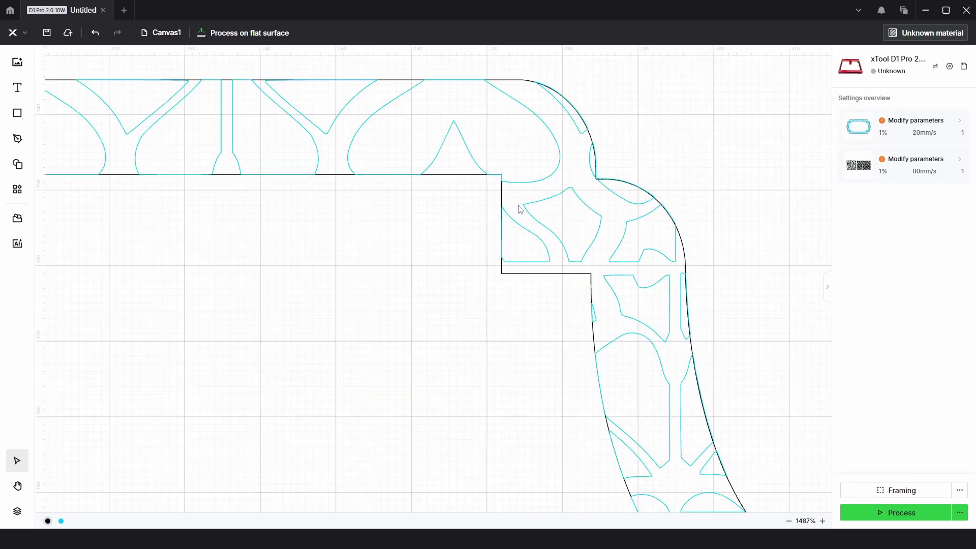
pyautogui.click(688, 197)
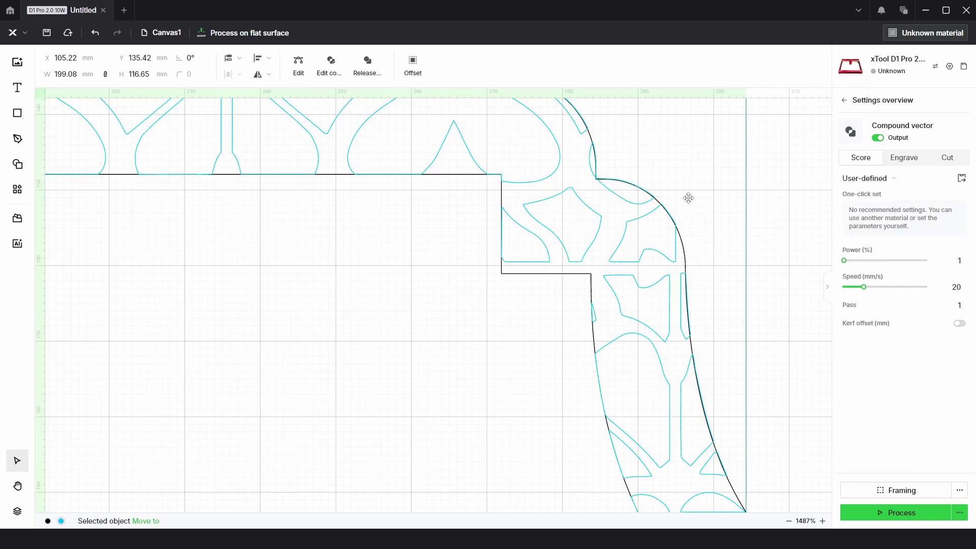
pyautogui.click(898, 161)
# - Zoom and pan in around the heart-filled border
pyautogui.scroll(-5, 589, 205)
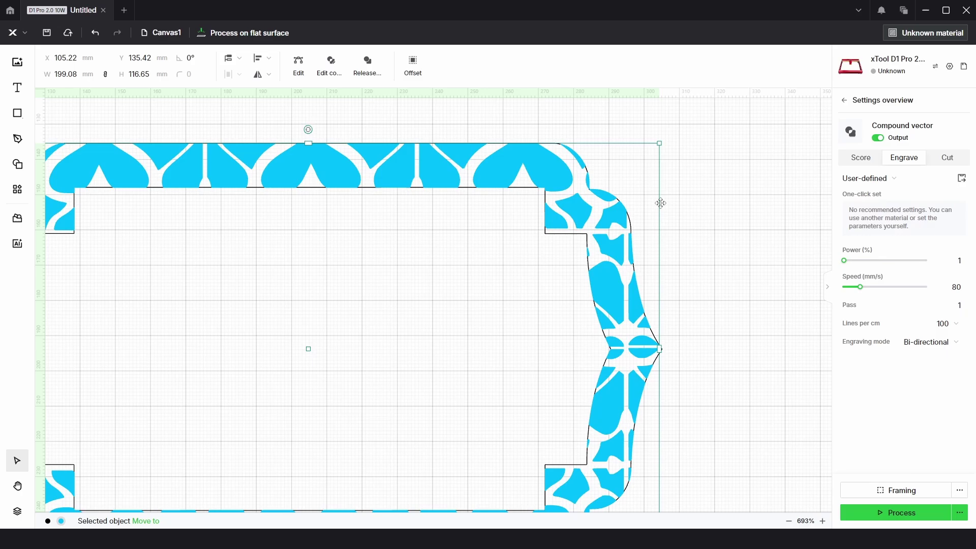
pyautogui.click(496, 354)
pyautogui.scroll(5, 635, 397)
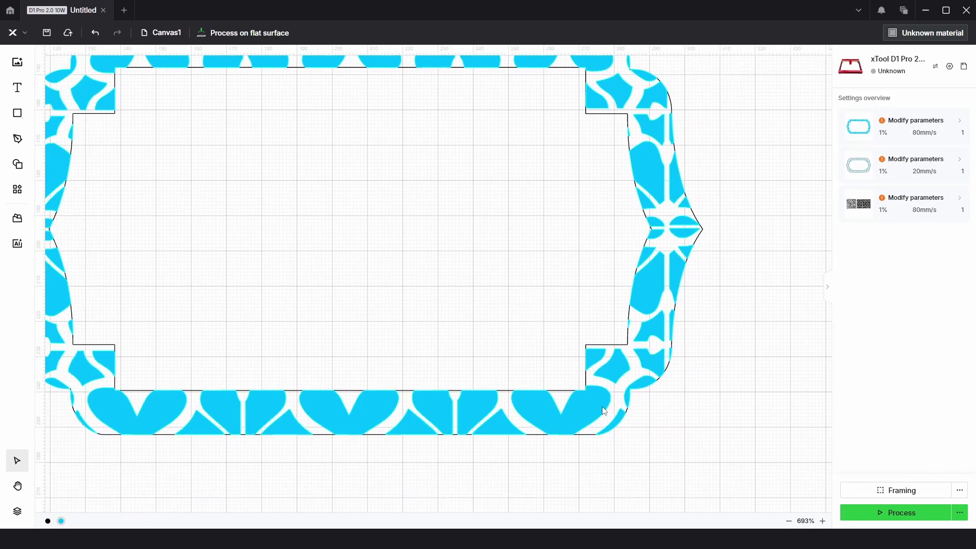
pyautogui.scroll(10, 667, 296)
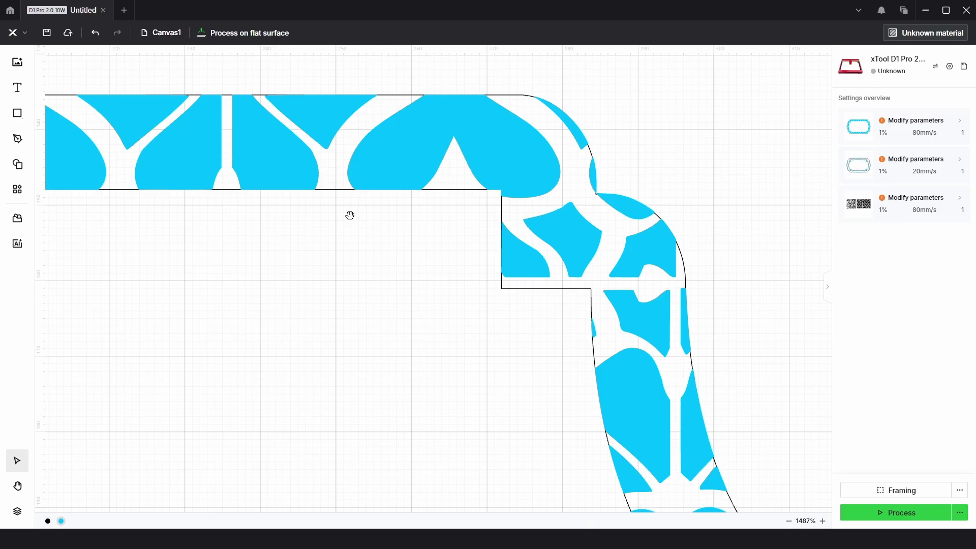
pyautogui.hscroll(-20, 350, 215)
pyautogui.scroll(-3, 325, 296)
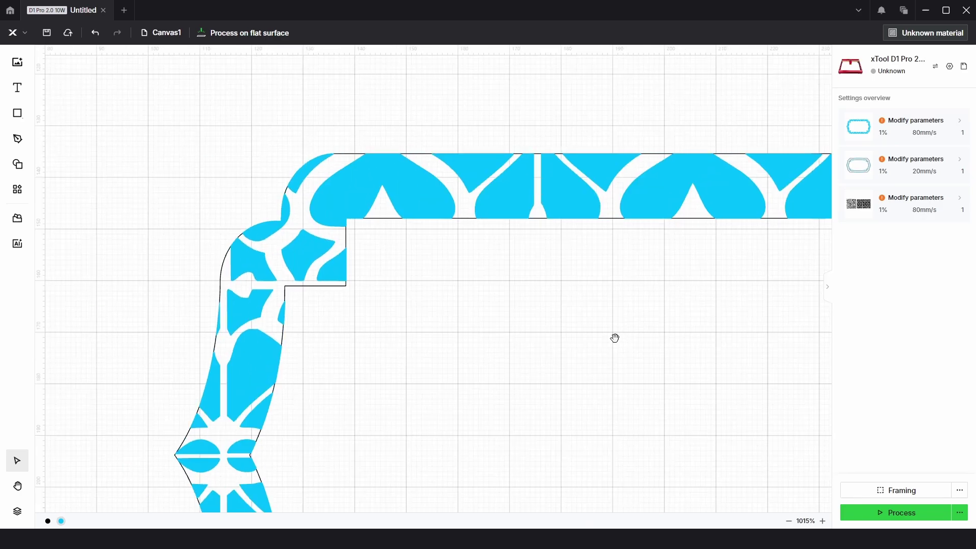
pyautogui.hscroll(10, 581, 298)
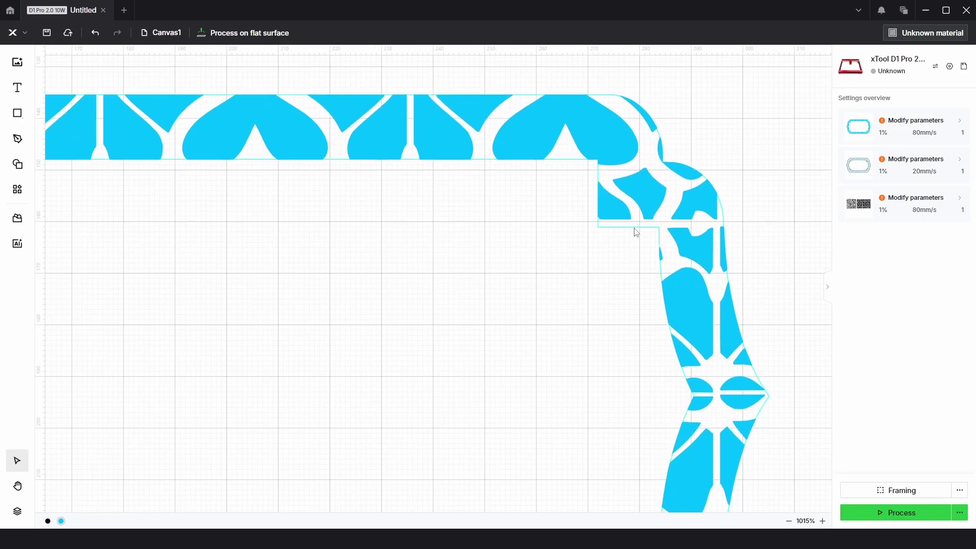
# - Release the selected compound vector into separate outlines, including the 170.91 × 91.66 mm inner outline
pyautogui.click(634, 228)
pyautogui.rightClick(634, 228)
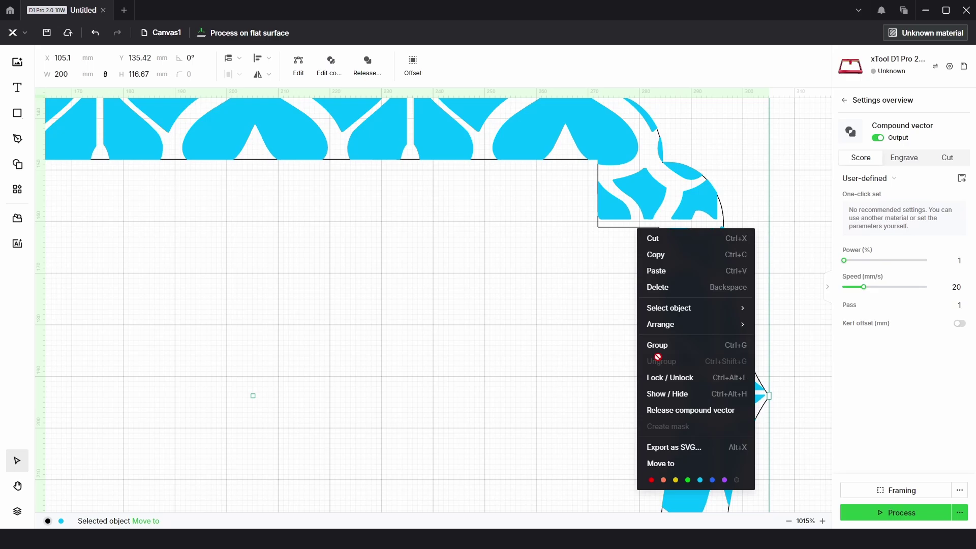
pyautogui.click(690, 406)
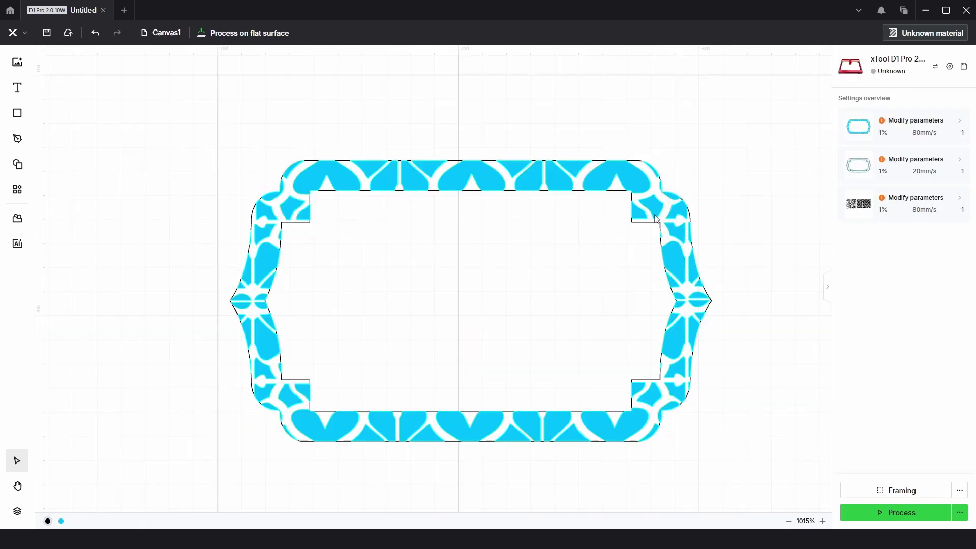
pyautogui.scroll(-4, 657, 224)
pyautogui.moveTo(655, 227); pyautogui.dragTo(584, 260)
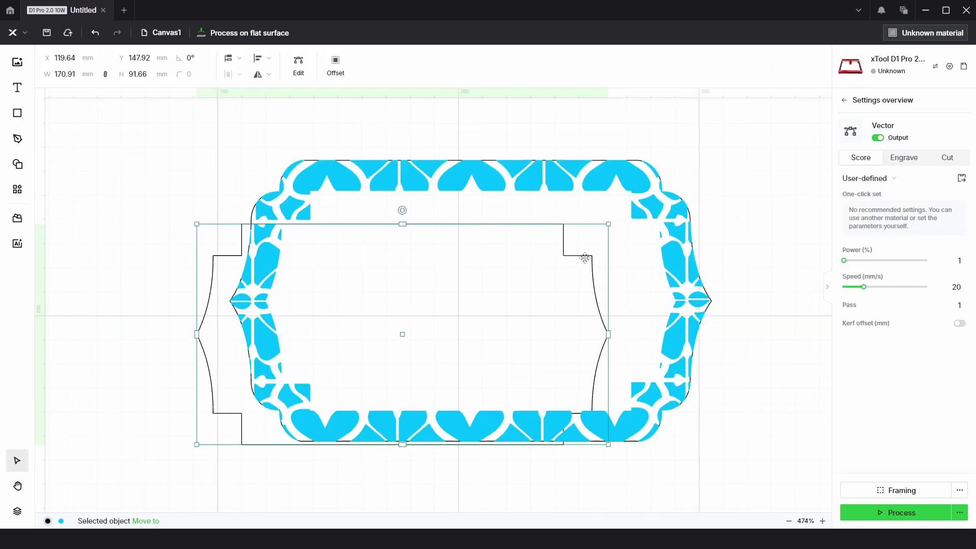
pyautogui.hotkey('ctrl', 'z')
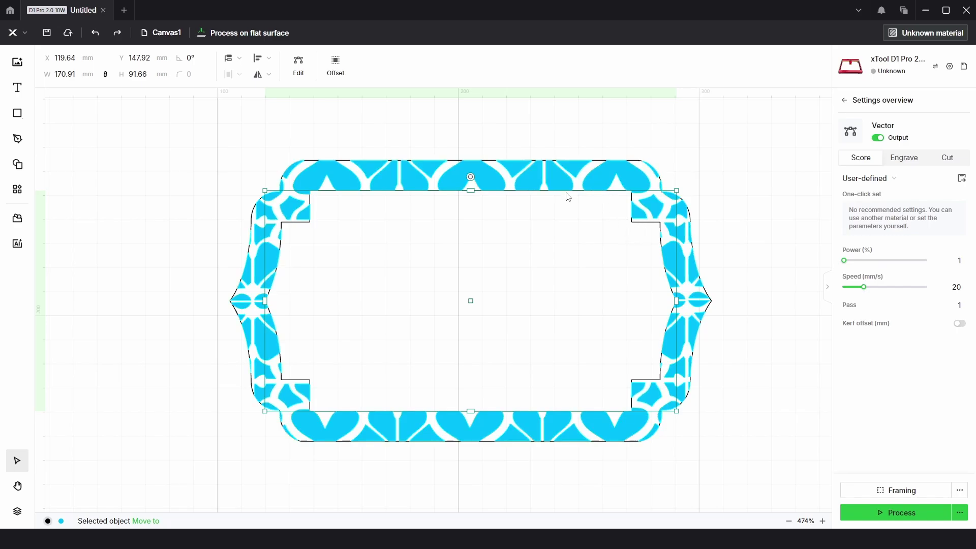
# - Bring the border's top-right corner into close view
pyautogui.click(727, 228)
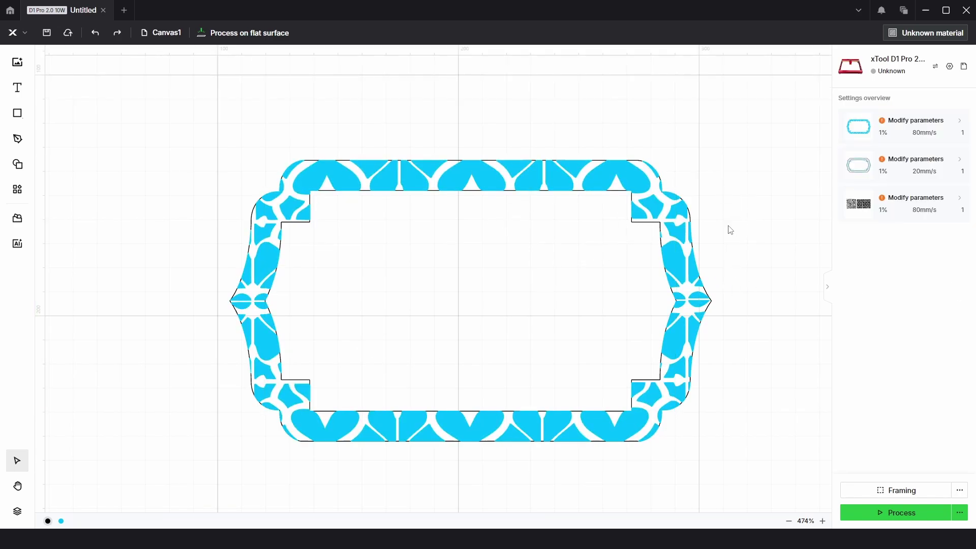
pyautogui.scroll(6, 649, 203)
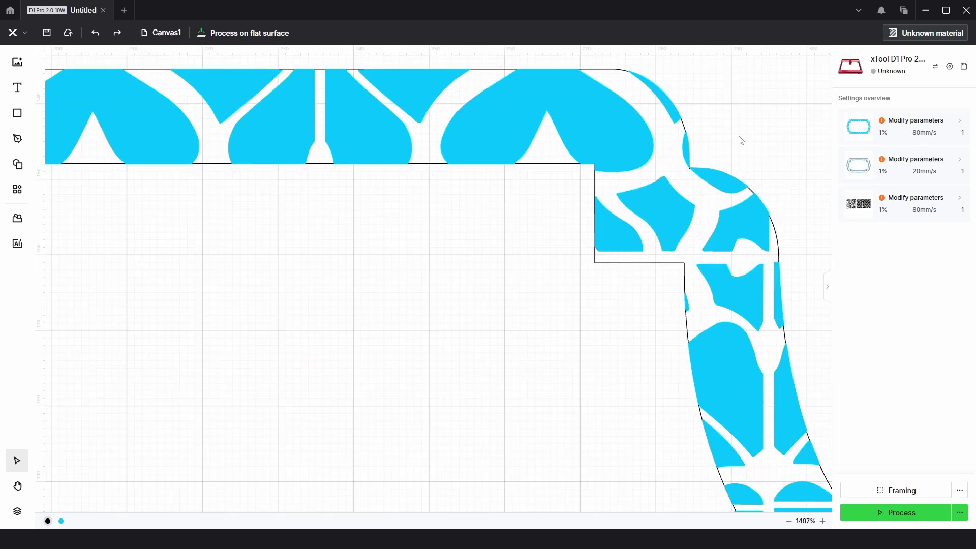
pyautogui.moveTo(738, 140); pyautogui.dragTo(651, 177)
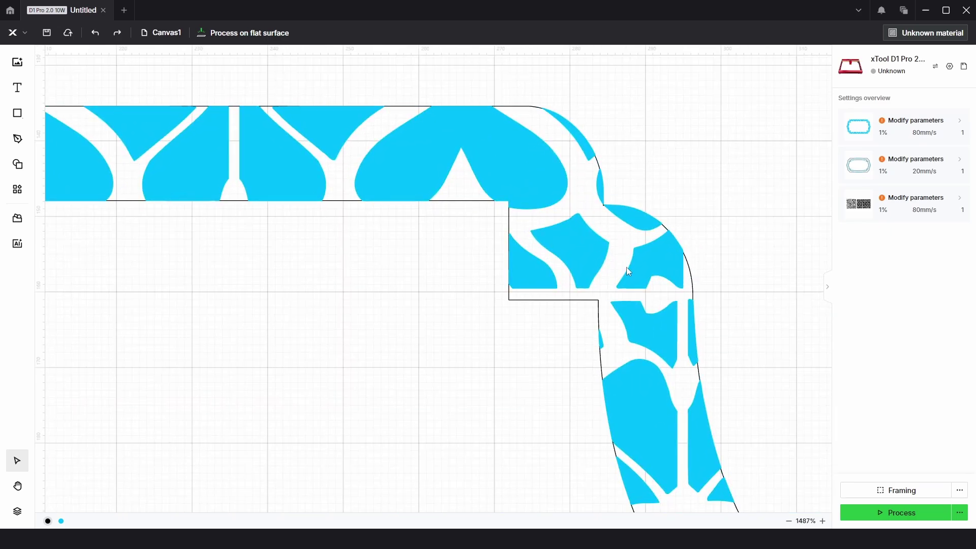
# - Switch the heart pattern compound vector to Score so it displays as outlines
pyautogui.click(574, 245)
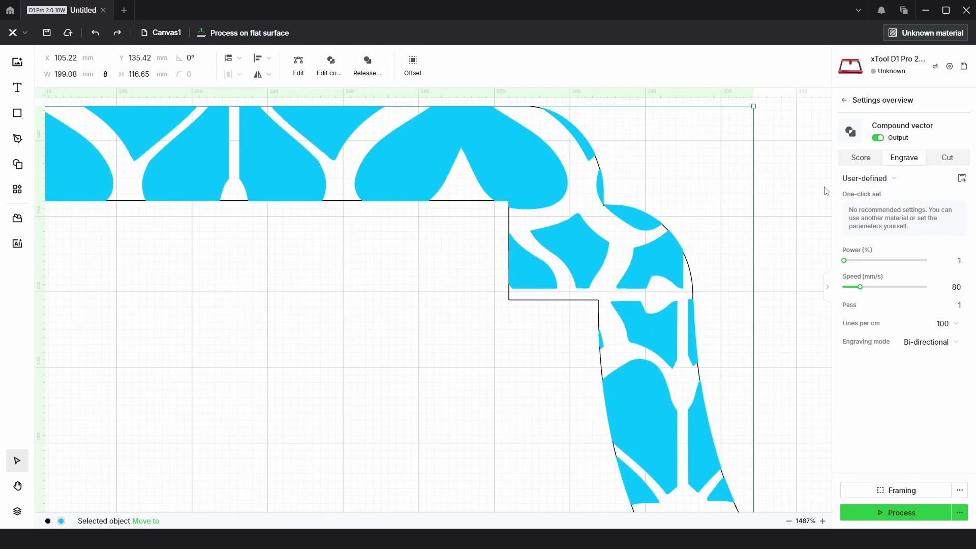
pyautogui.click(862, 158)
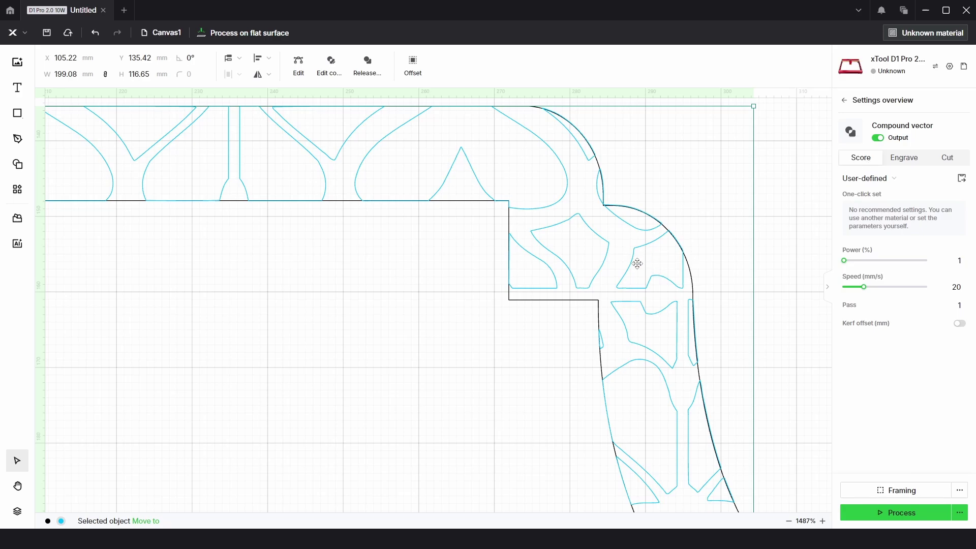
pyautogui.scroll(5, 596, 176)
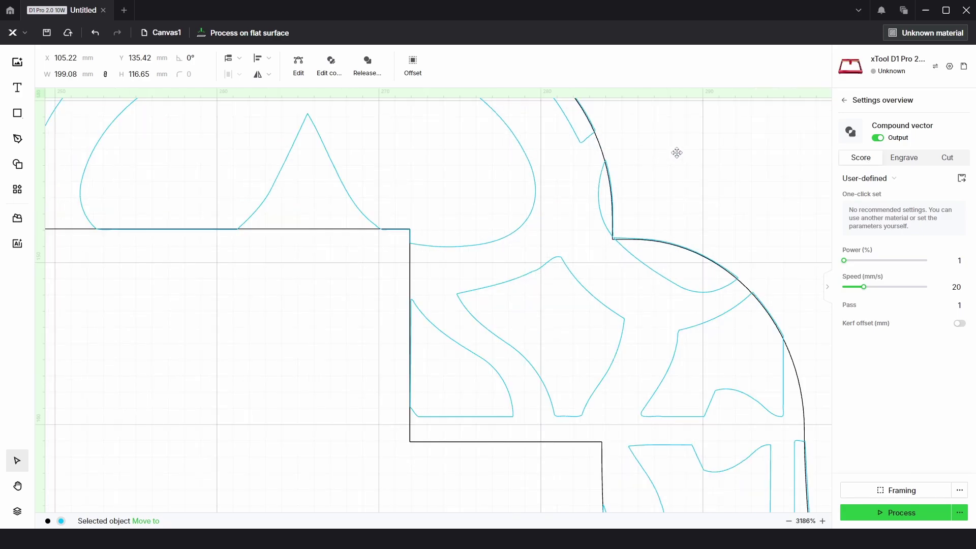
pyautogui.scroll(3, 700, 254)
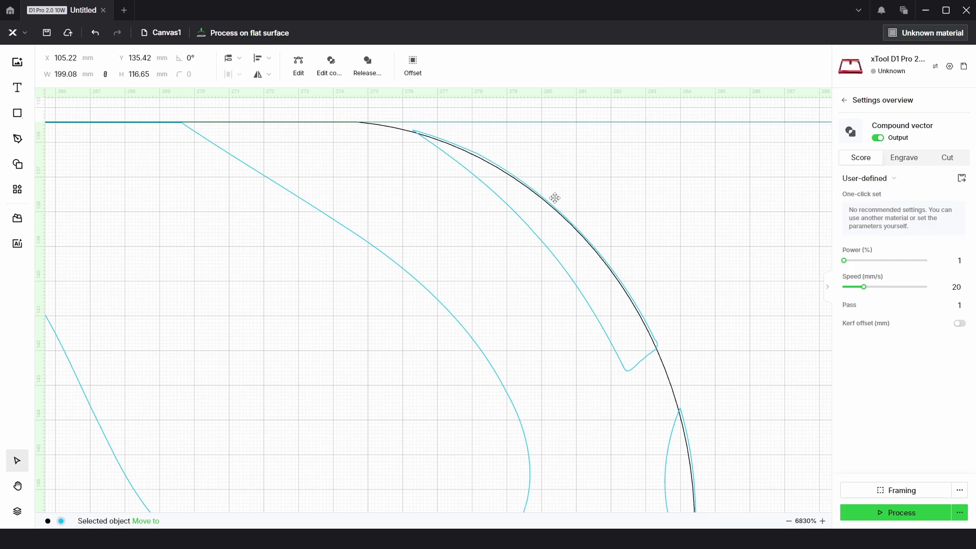
# - Zoom in and out along the frame's curved edges to inspect how cleanly the outlines are clipped
pyautogui.scroll(-5, 675, 344)
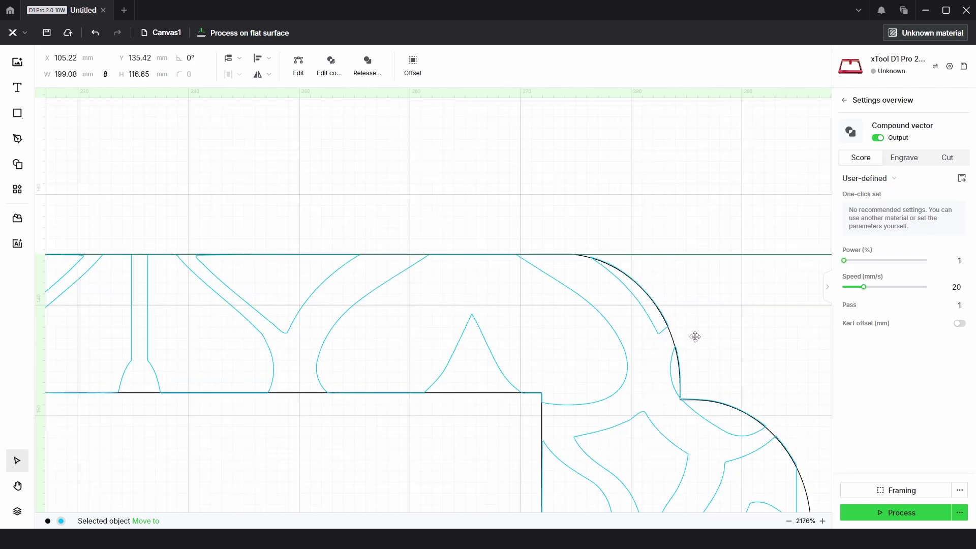
pyautogui.scroll(4, 693, 337)
pyautogui.scroll(3, 510, 221)
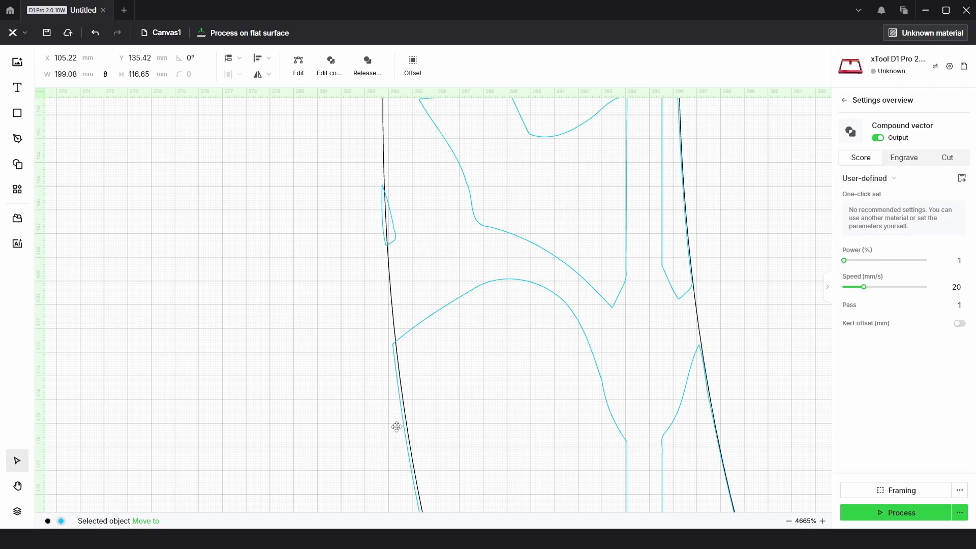
pyautogui.scroll(5, 588, 272)
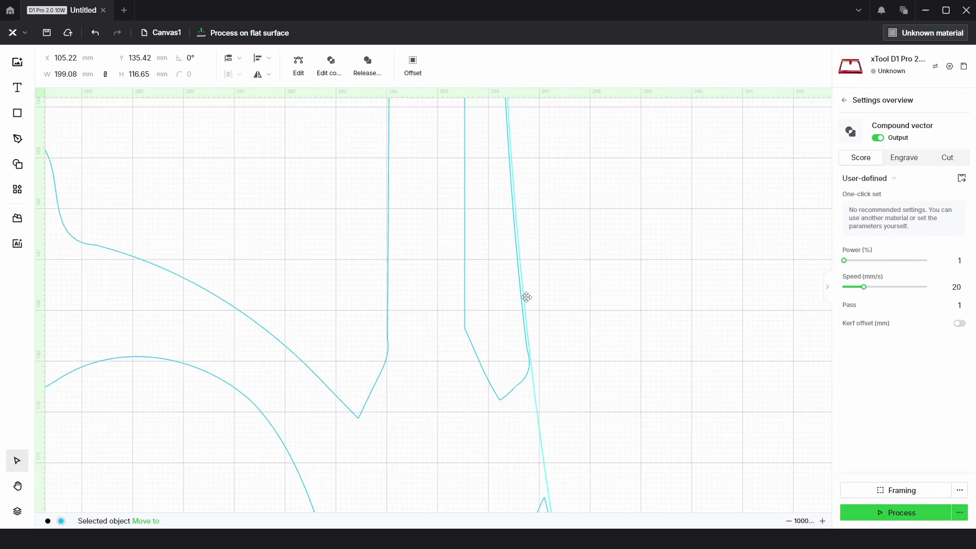
pyautogui.scroll(-5, 584, 323)
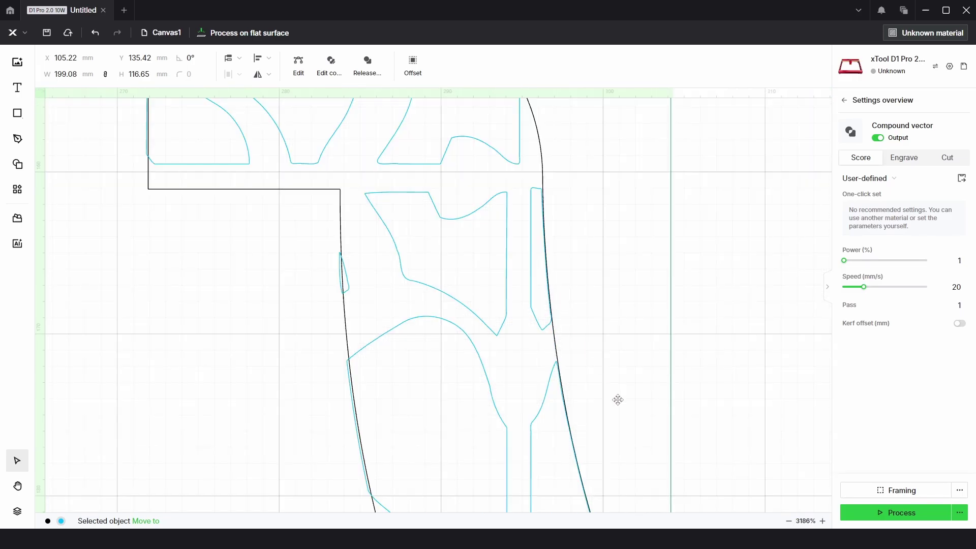
pyautogui.scroll(1, 567, 284)
pyautogui.scroll(3, 518, 173)
pyautogui.scroll(2, 549, 281)
pyautogui.scroll(2, 528, 239)
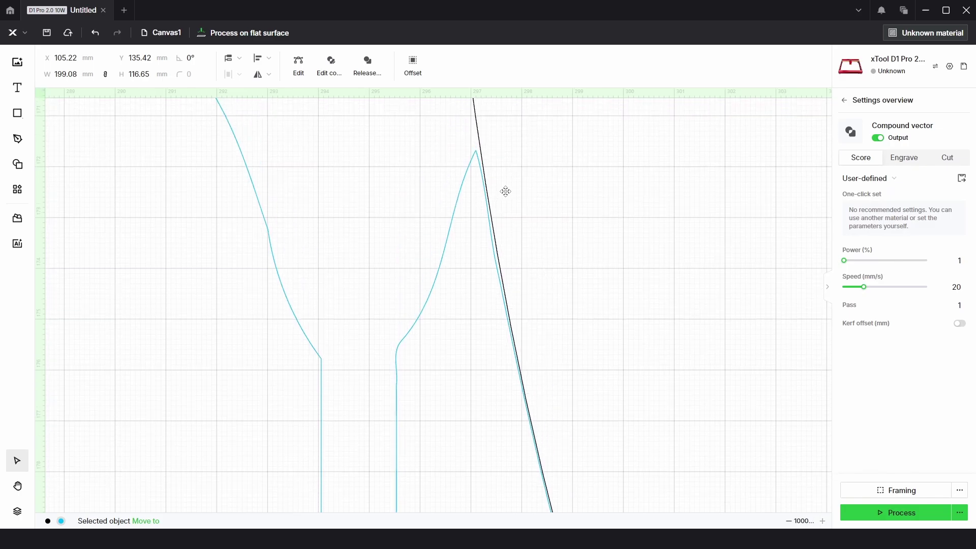
pyautogui.scroll(-8, 533, 273)
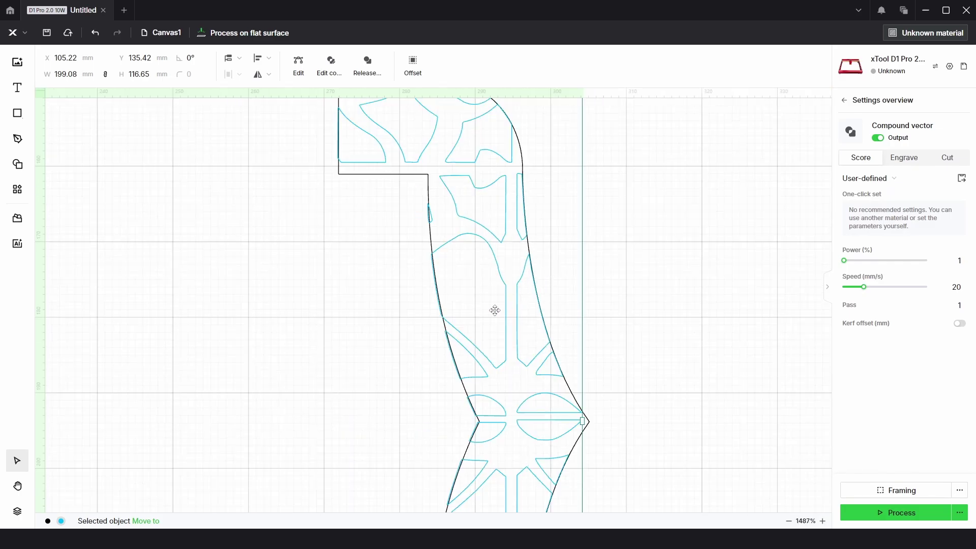
pyautogui.scroll(6, 559, 325)
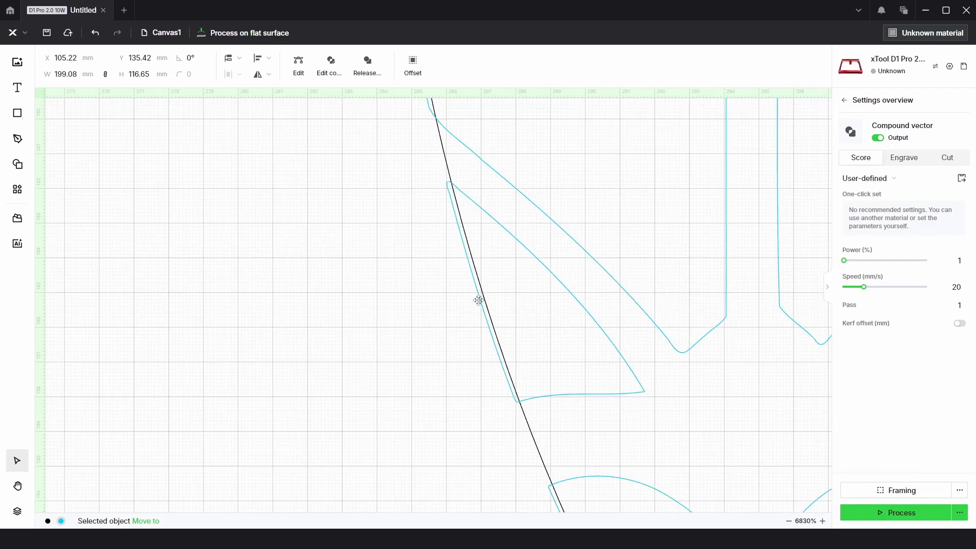
pyautogui.scroll(-8, 479, 299)
pyautogui.scroll(2, 523, 192)
pyautogui.scroll(-2, 535, 288)
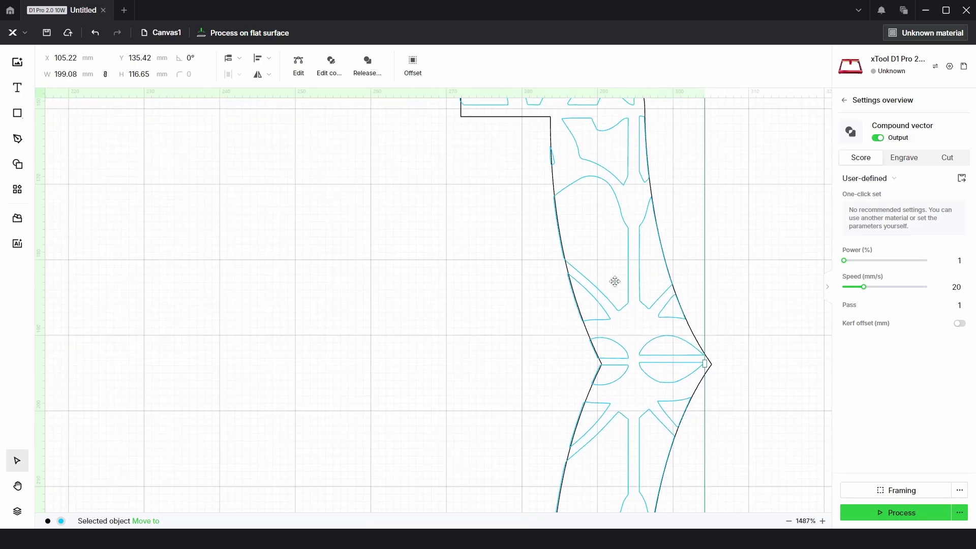
pyautogui.scroll(-6, 615, 281)
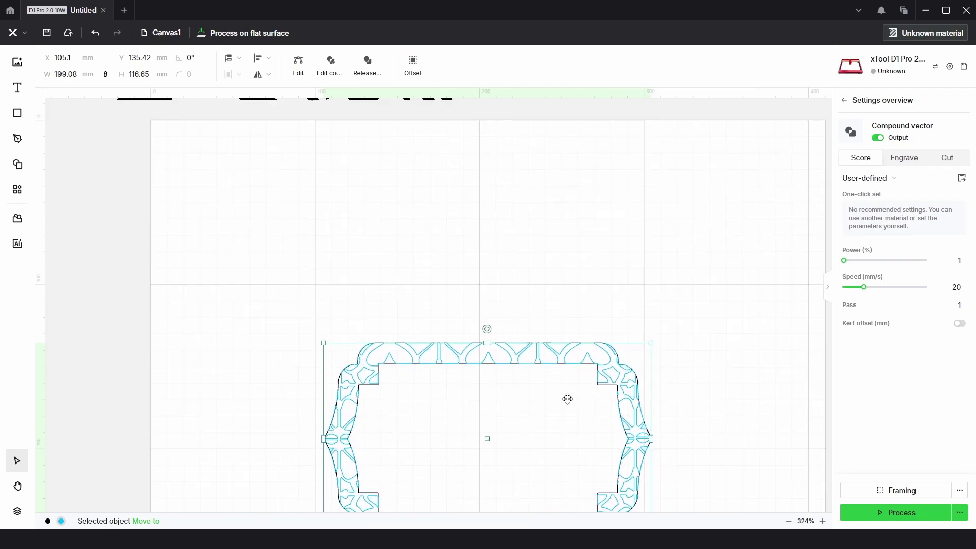
pyautogui.scroll(-3, 568, 398)
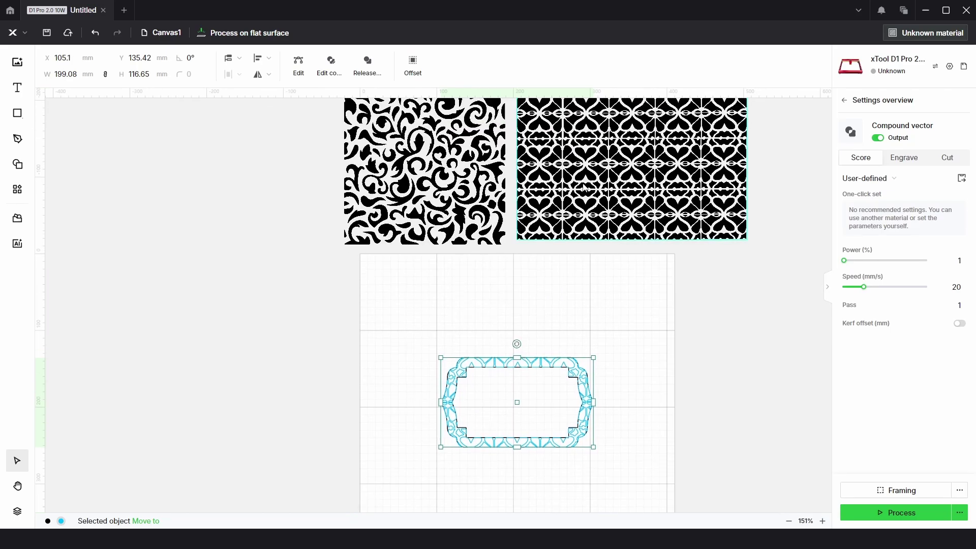
pyautogui.scroll(7, 568, 197)
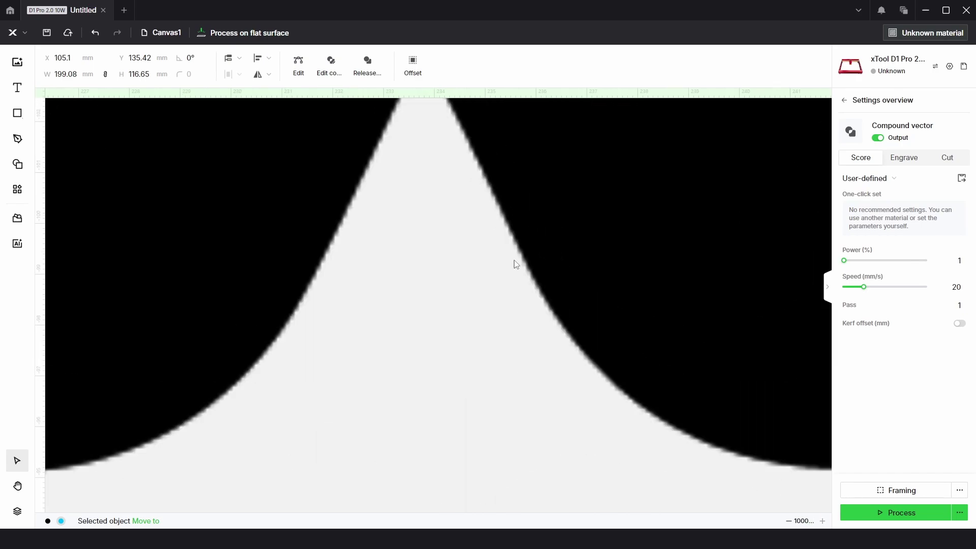
pyautogui.scroll(-6, 514, 260)
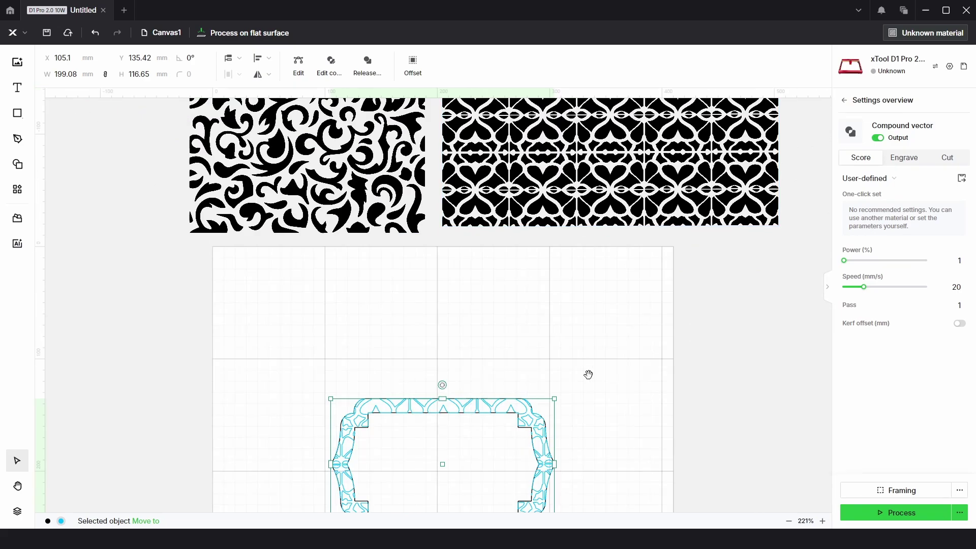
pyautogui.scroll(9, 534, 252)
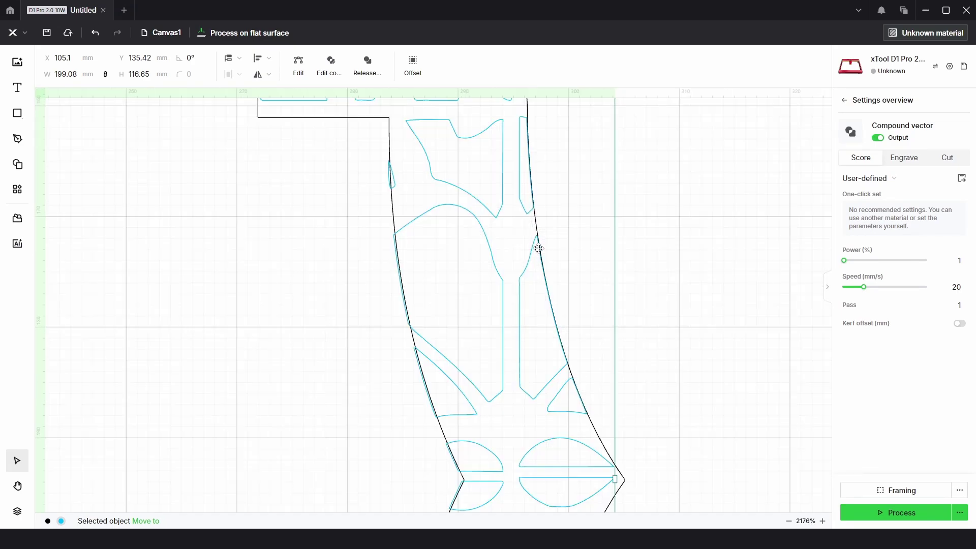
pyautogui.scroll(-9, 529, 252)
pyautogui.scroll(3, 498, 266)
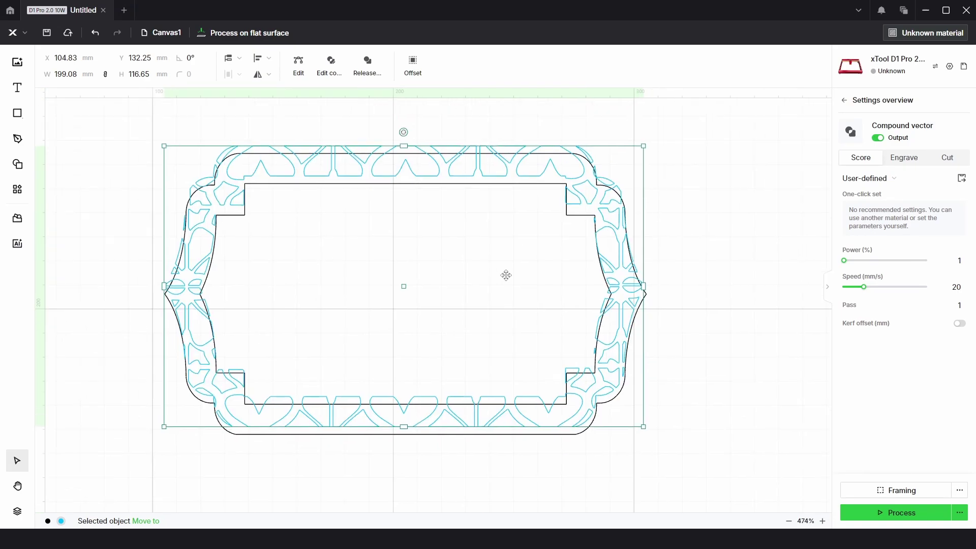
# - Nudge the pattern slightly, undo back to the filled engrave state, then redo the Score switch
pyautogui.moveTo(505, 275); pyautogui.dragTo(513, 267)
pyautogui.hotkey('ctrl', 'z')
pyautogui.hotkey('ctrl', 'z')
pyautogui.hotkey('ctrl', 'z')
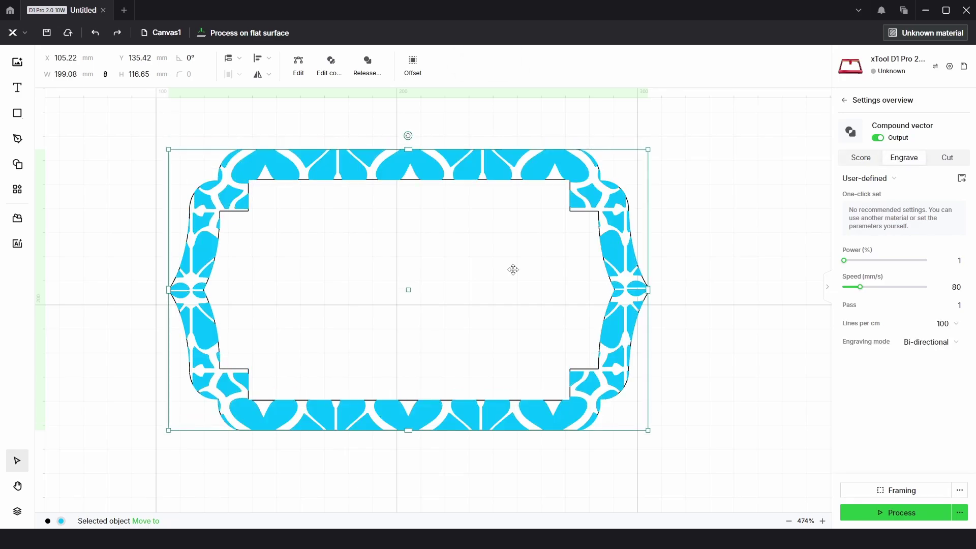
pyautogui.hotkey('ctrl', 'shift', 'z')
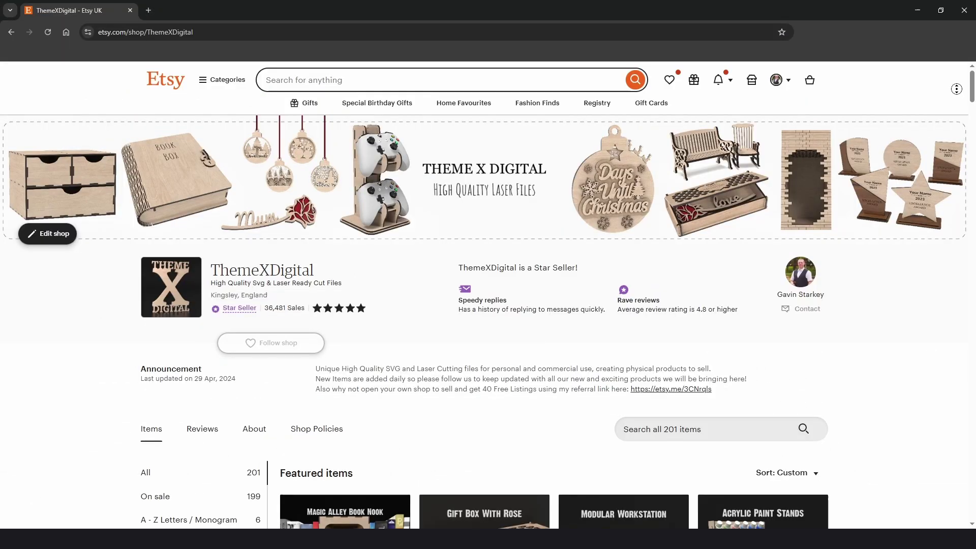
# - Scroll down the ThemeXDigital Etsy shop through its All items grid of laser-file listings
pyautogui.scroll(-10, 484, 295)
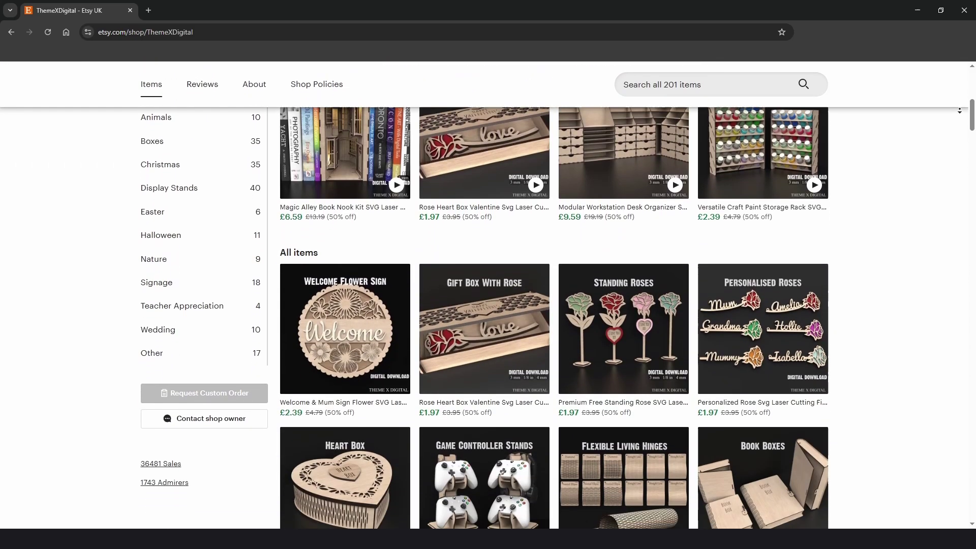
pyautogui.scroll(-8, 554, 317)
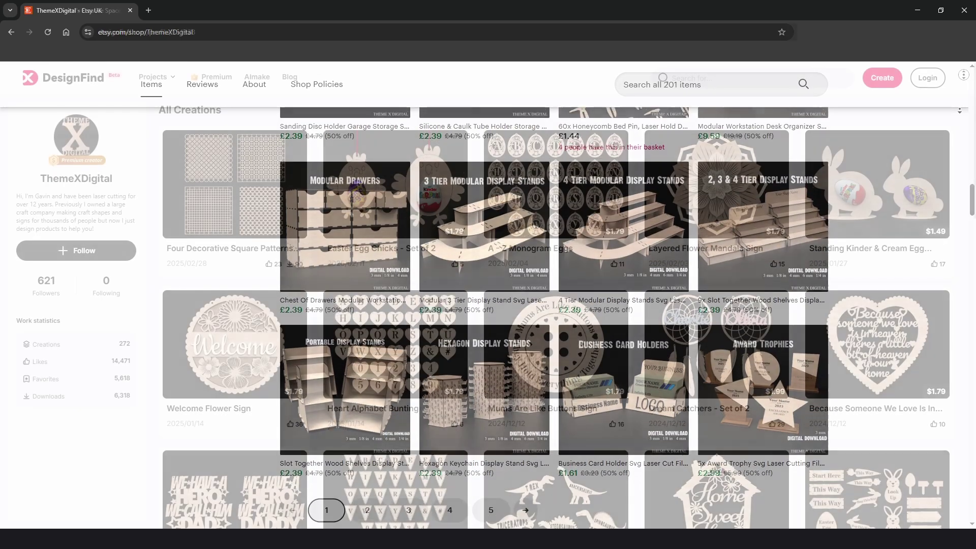
pyautogui.scroll(-10, 556, 310)
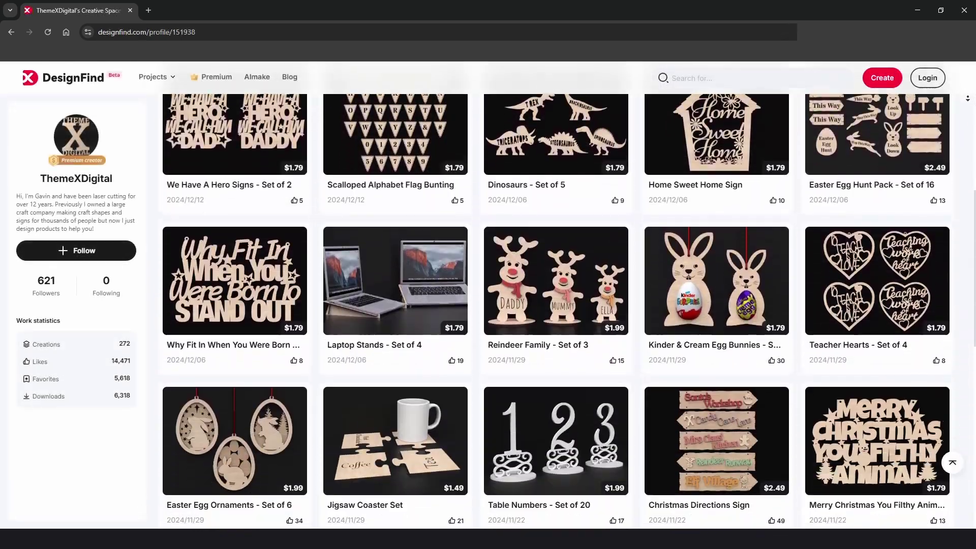
# - Scroll down the creator's DesignFind profile past the Bunny Wheelbarrow Kit row of laser designs
pyautogui.scroll(-12, 556, 310)
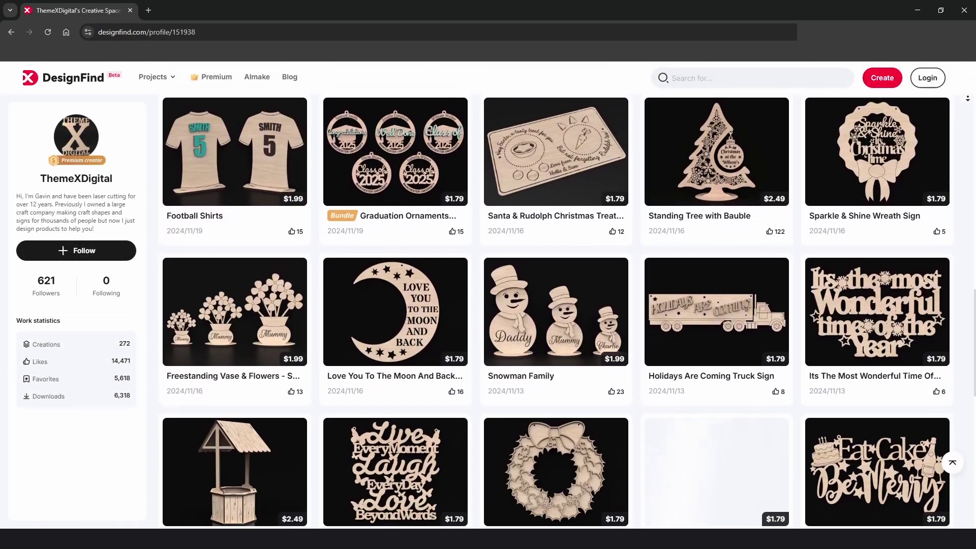
pyautogui.scroll(-12, 556, 310)
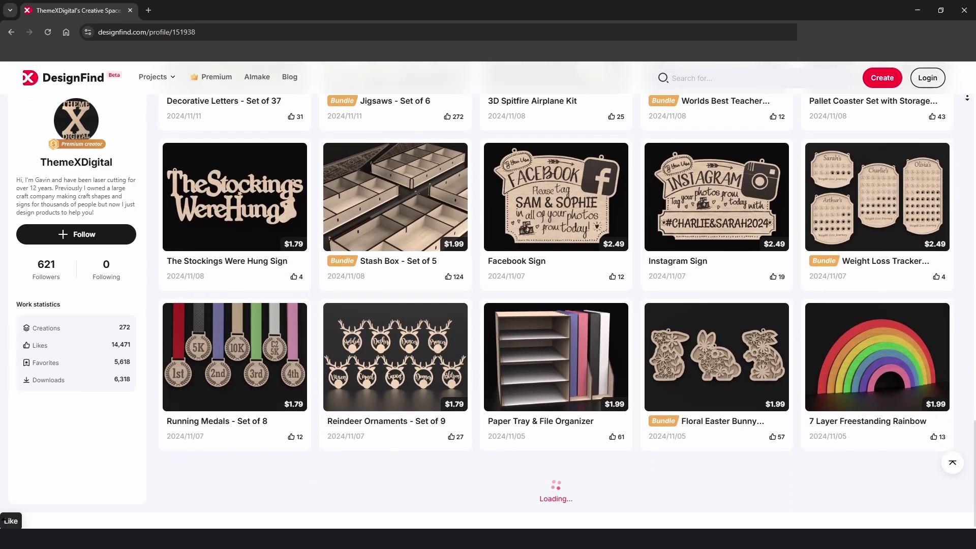
pyautogui.scroll(-12, 556, 310)
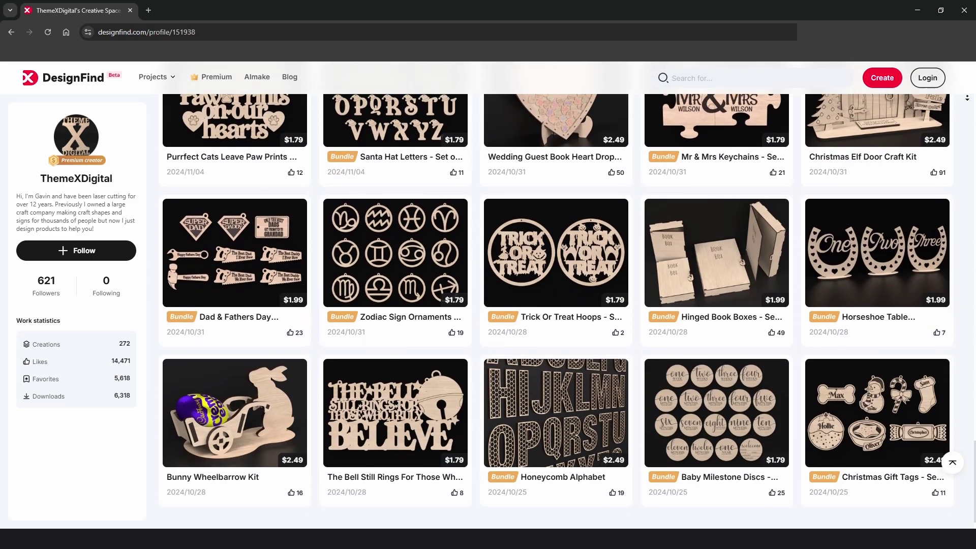
pyautogui.scroll(-3, 556, 310)
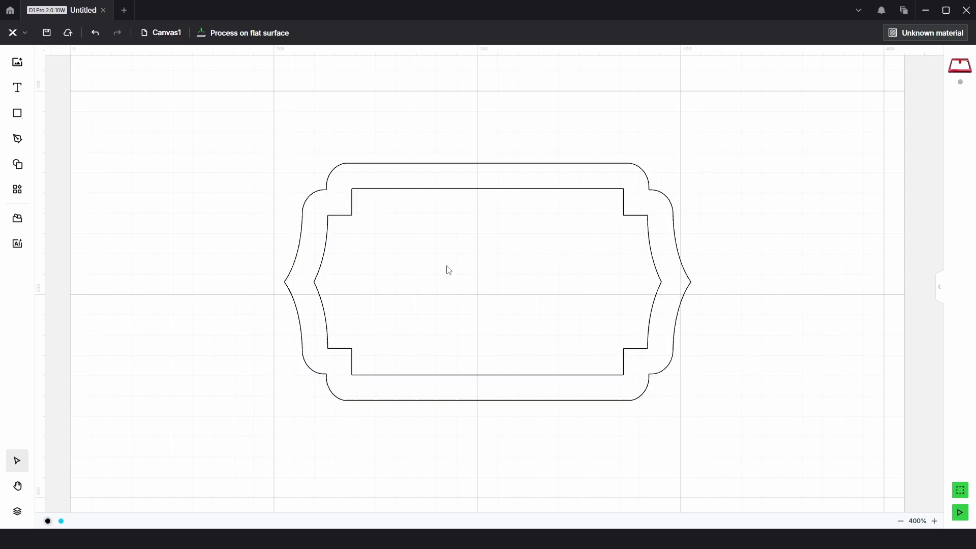
# - Move the plaque frame off the work area to the left
pyautogui.scroll(-8, 543, 259)
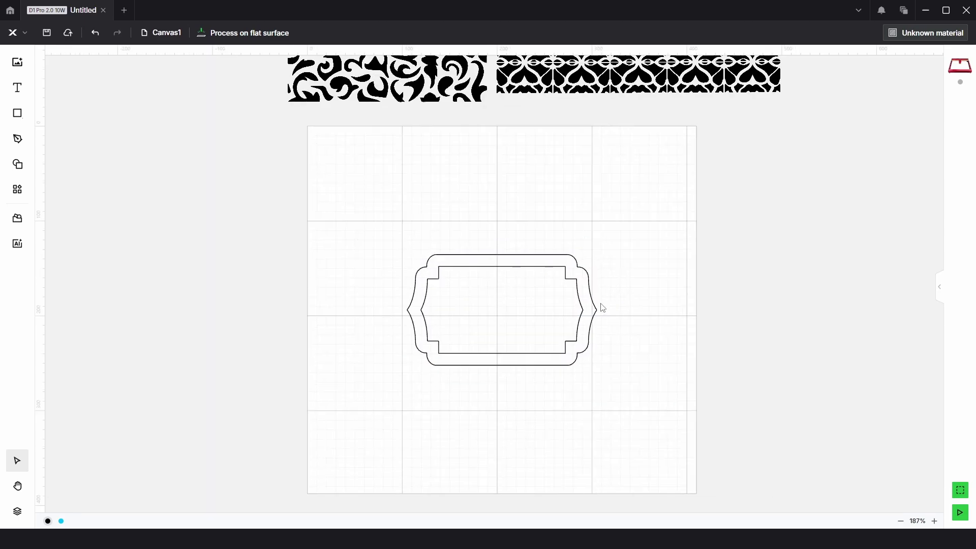
pyautogui.moveTo(596, 312); pyautogui.dragTo(221, 318)
pyautogui.scroll(-8, 516, 303)
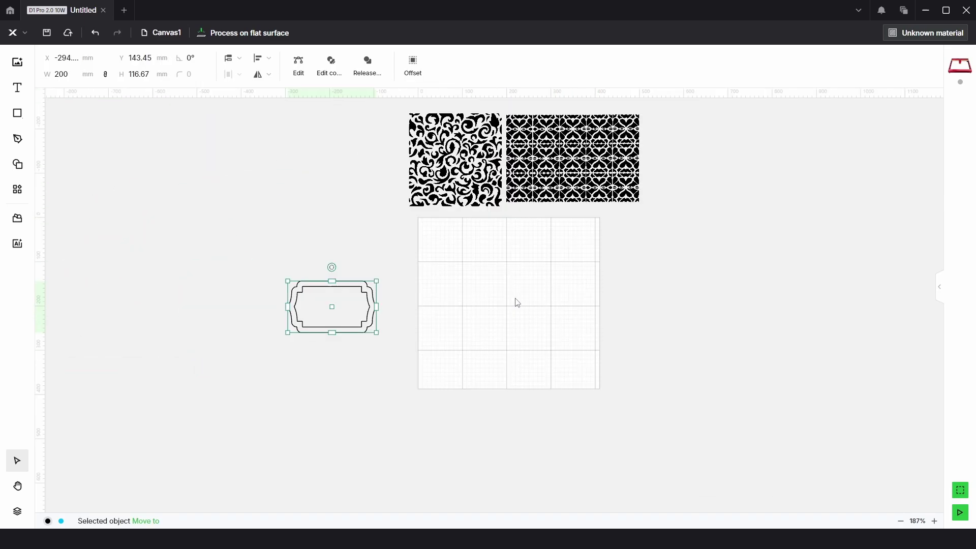
# - Duplicate the heart-pattern image and centre the 300 × 197.97 mm copy on the work area
pyautogui.click(543, 218)
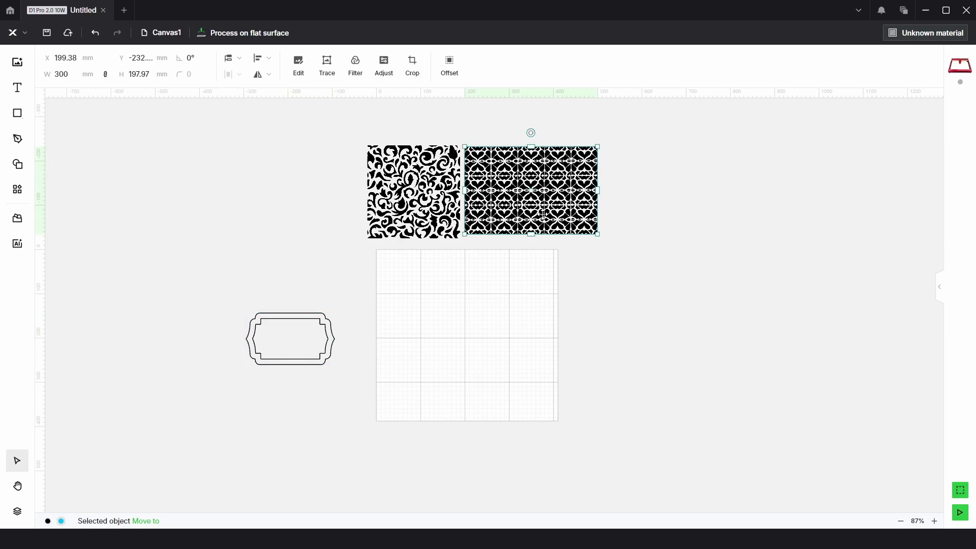
pyautogui.hotkey('ctrl', 'v')
pyautogui.moveTo(389, 250); pyautogui.dragTo(496, 366)
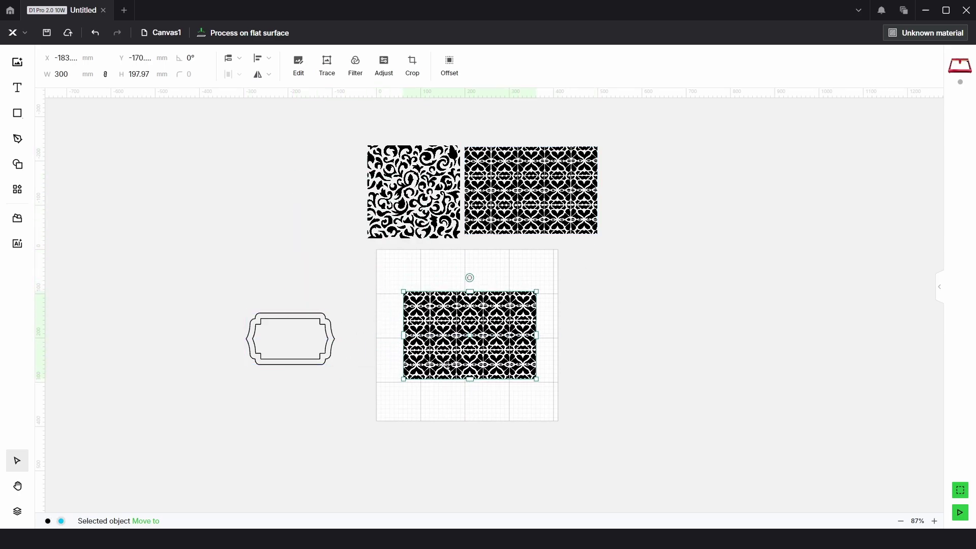
pyautogui.scroll(12, 458, 360)
pyautogui.moveTo(589, 272); pyautogui.dragTo(569, 288)
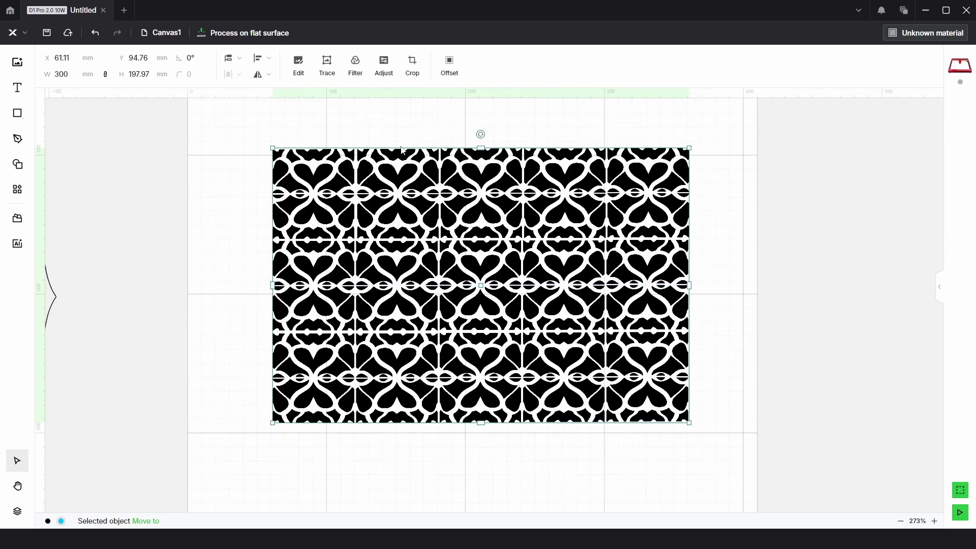
pyautogui.click(273, 62)
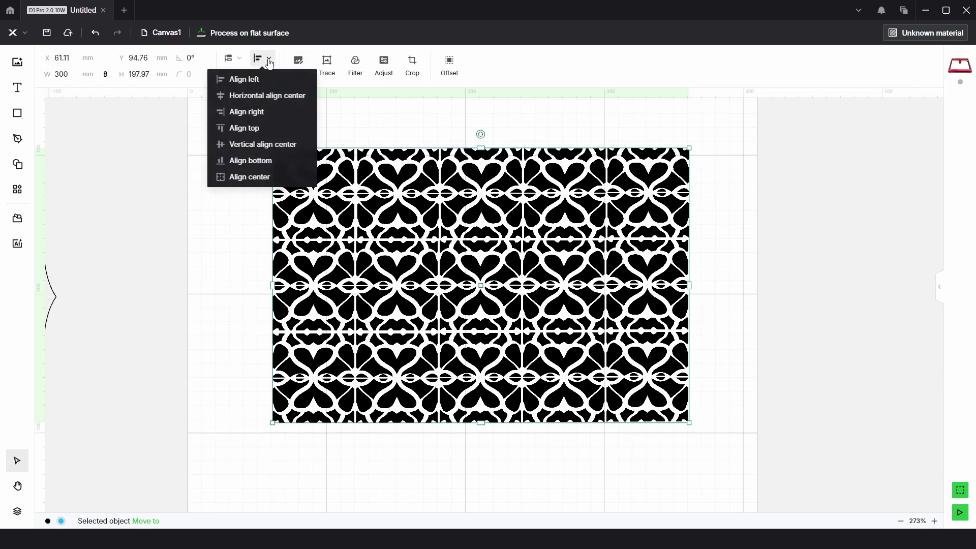
pyautogui.click(261, 176)
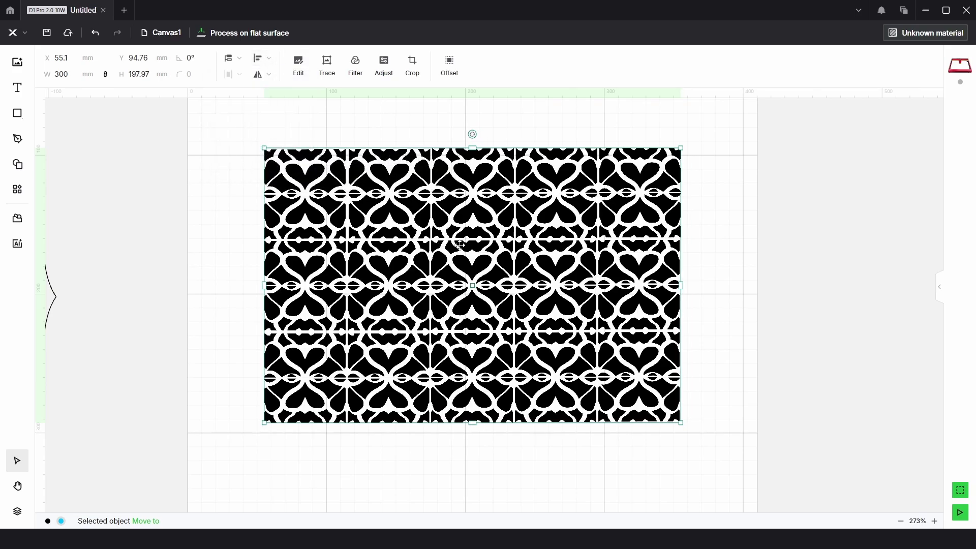
# - Trace the heart-pattern image into vector outlines and drag the raster copy off to the right
pyautogui.click(327, 70)
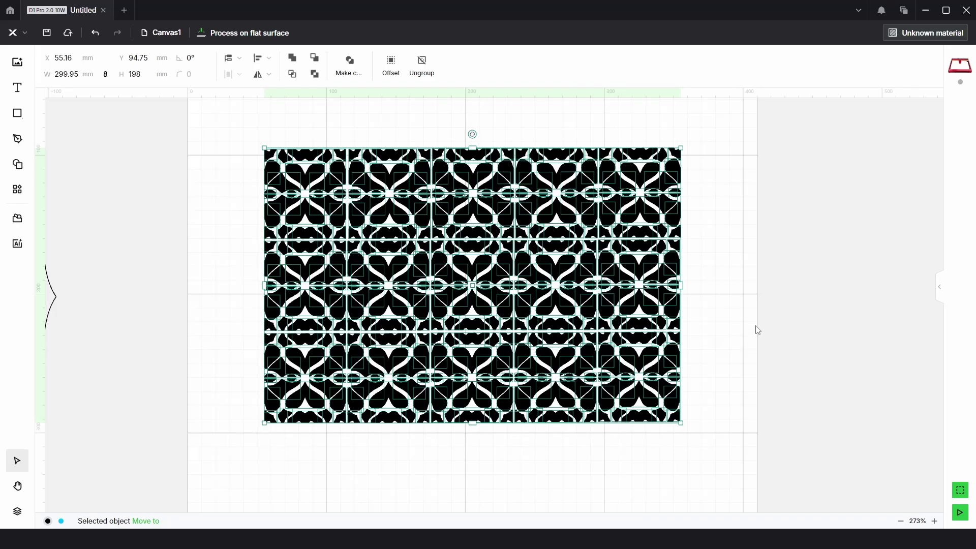
pyautogui.click(757, 330)
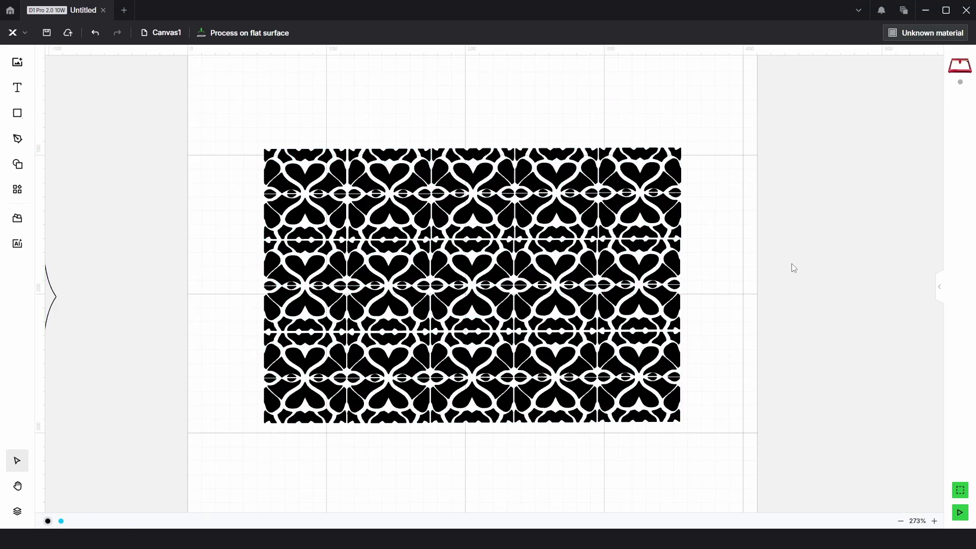
pyautogui.moveTo(476, 206); pyautogui.dragTo(836, 225)
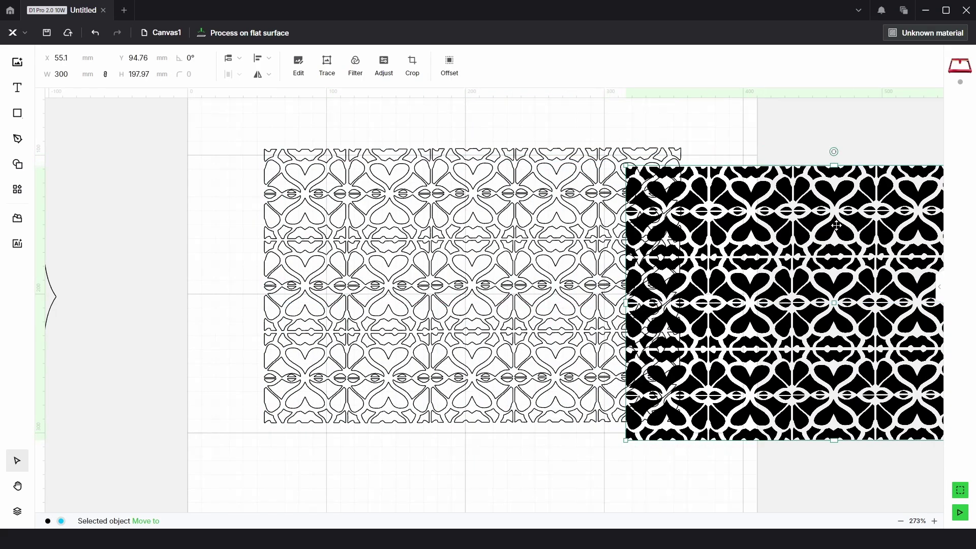
# - Delete the raster heart image and ungroup the whole traced pattern
pyautogui.press('Delete')
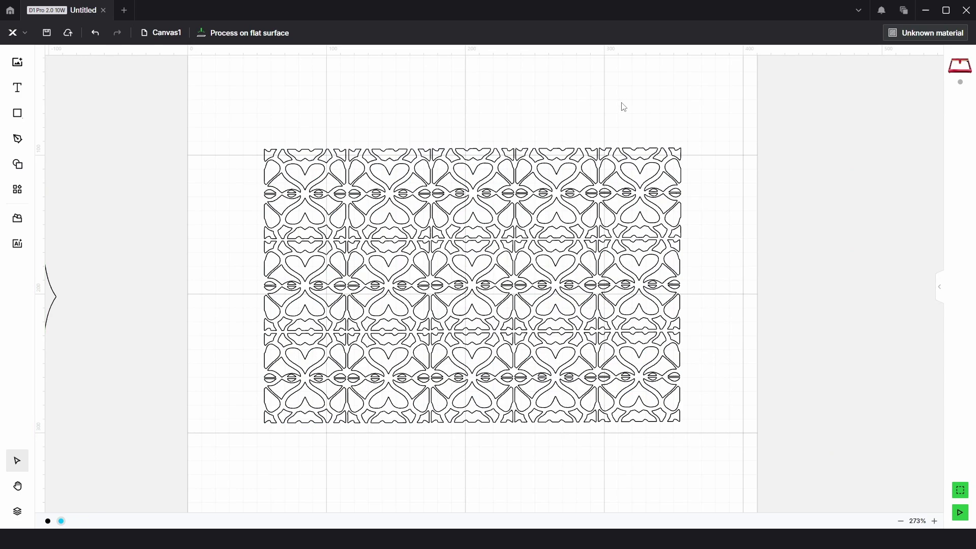
pyautogui.moveTo(619, 104)
pyautogui.mouseDown()
pyautogui.moveTo(460, 235)
pyautogui.moveTo(475, 263)
pyautogui.mouseUp()
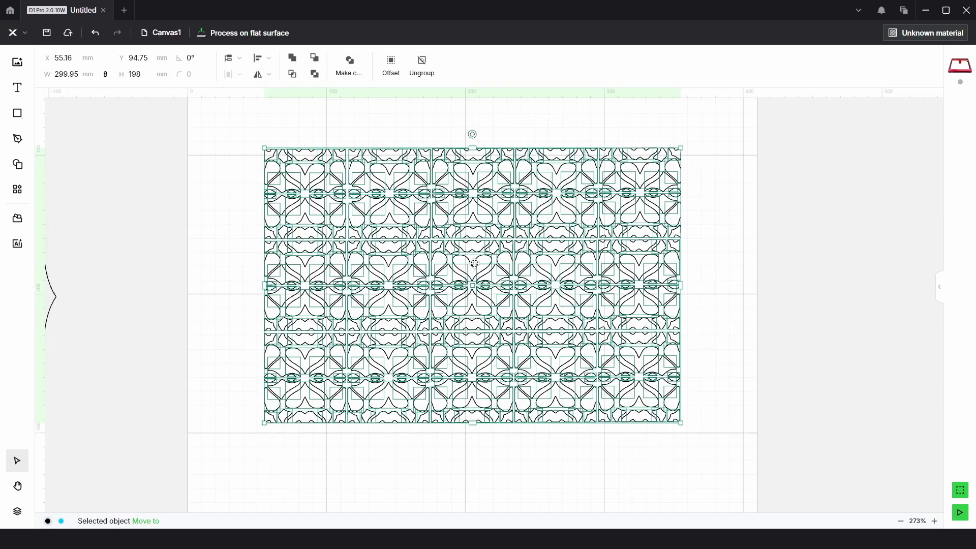
pyautogui.rightClick(554, 259)
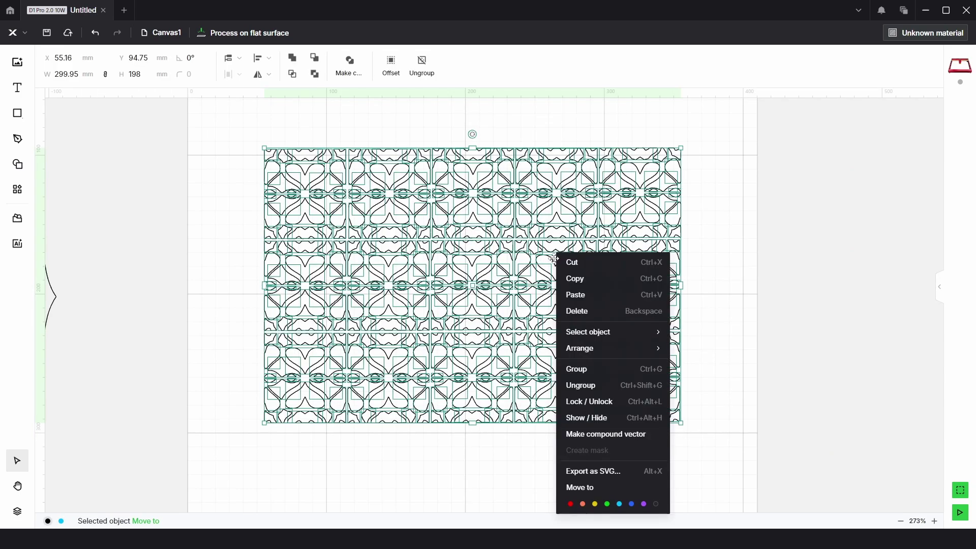
pyautogui.click(586, 385)
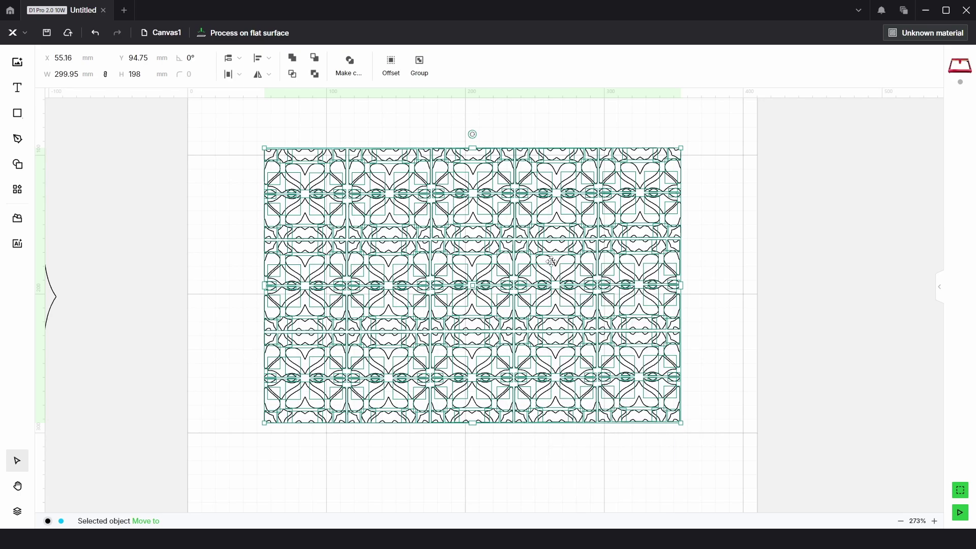
# - Merge the traced outlines into one compound vector and move it to the cyan layer
pyautogui.rightClick(557, 215)
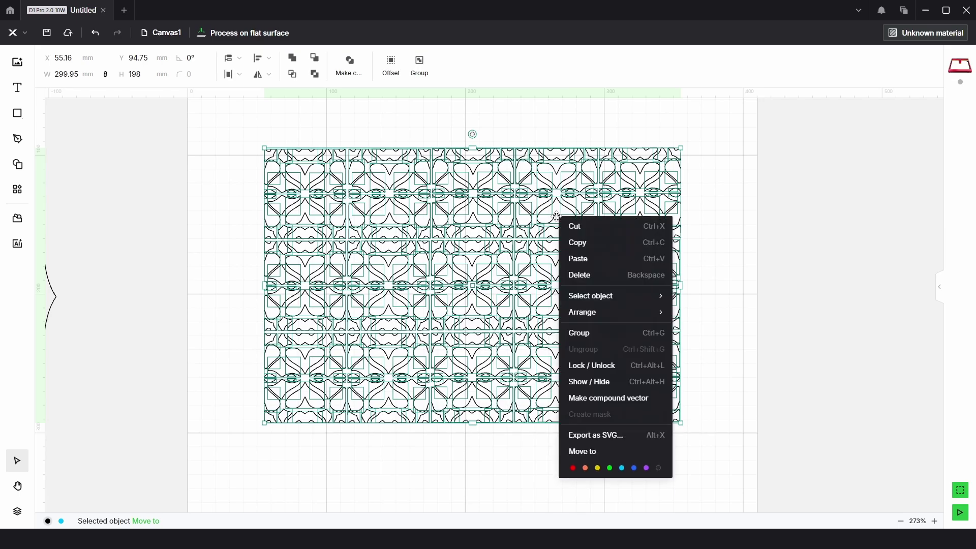
pyautogui.click(626, 402)
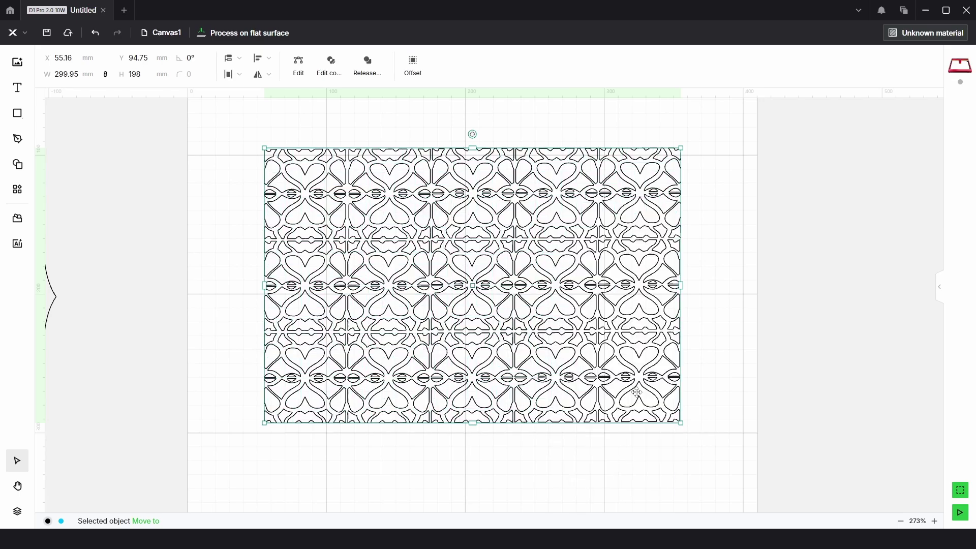
pyautogui.rightClick(552, 215)
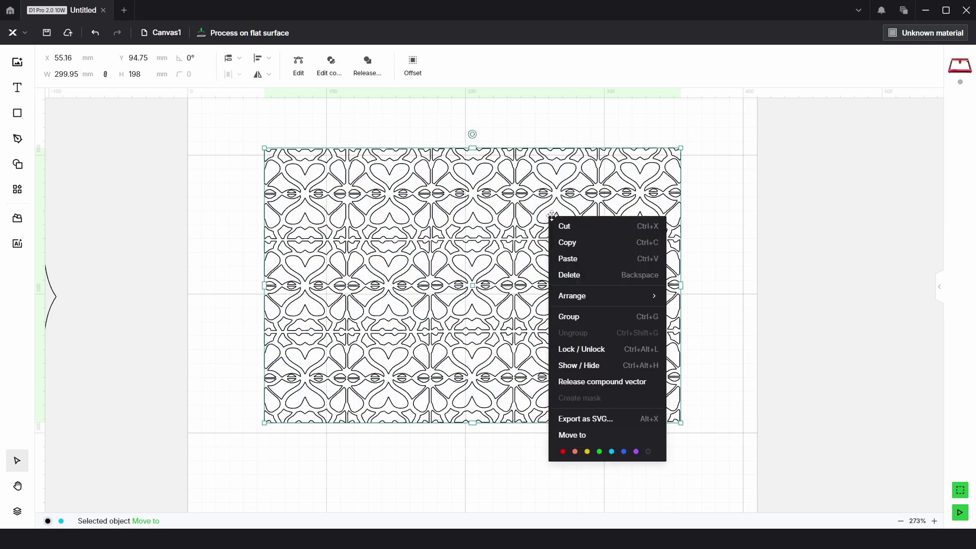
pyautogui.click(612, 452)
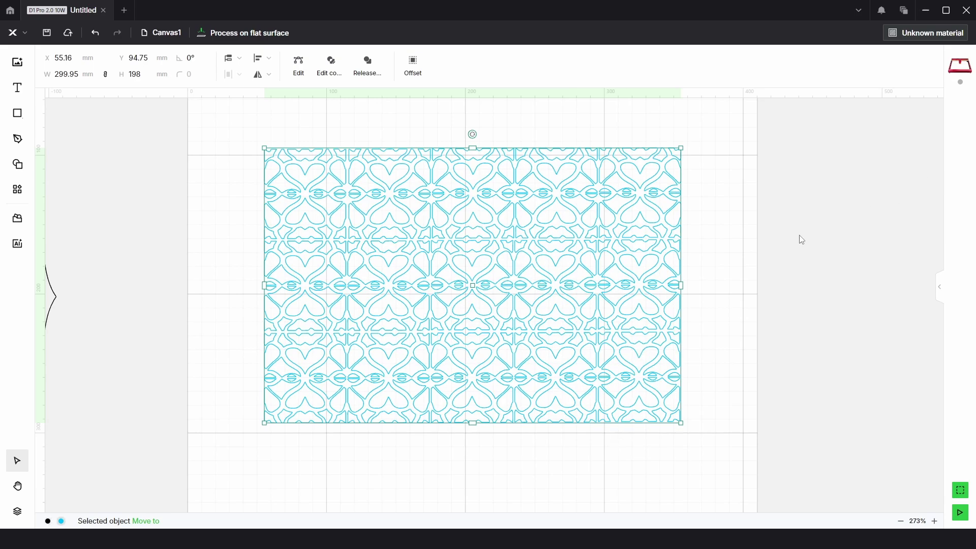
# - Centre the cyan heart-lattice vector on the work area
pyautogui.click(715, 300)
pyautogui.click(538, 214)
pyautogui.click(270, 59)
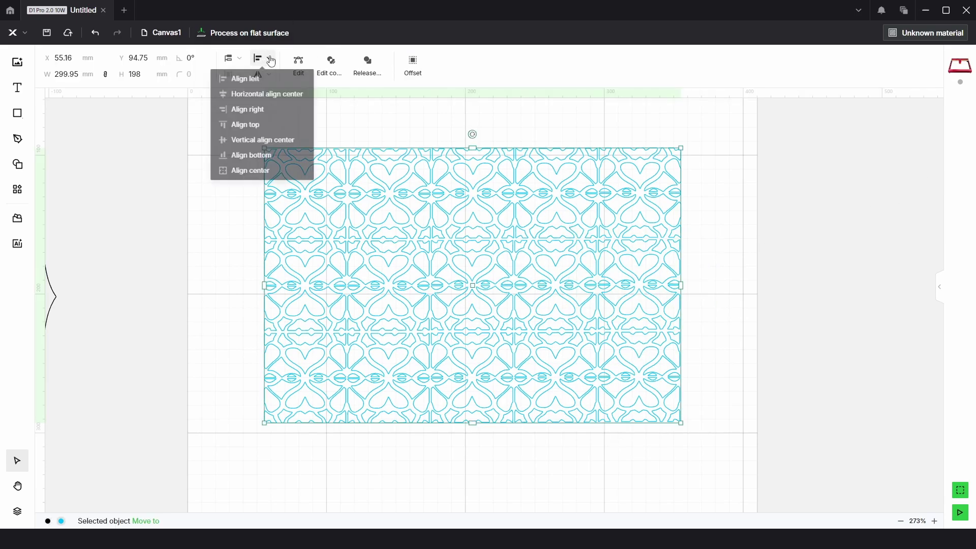
pyautogui.click(266, 176)
pyautogui.click(736, 264)
pyautogui.scroll(-2, 595, 271)
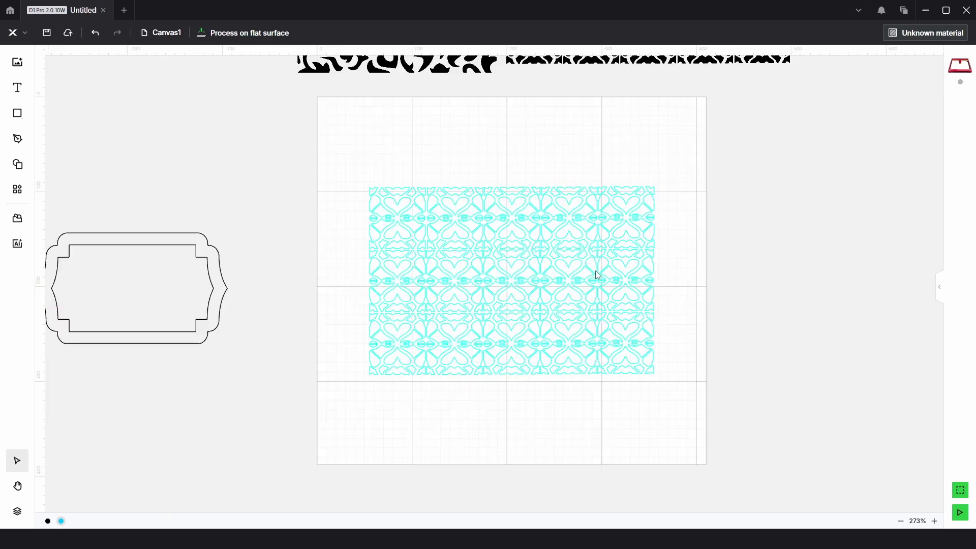
# - Paste a copy of the 200 × 116.67 mm plaque frame and centre it over the lattice
pyautogui.click(172, 326)
pyautogui.hotkey('ctrl', 'c')
pyautogui.hotkey('ctrl', 'v')
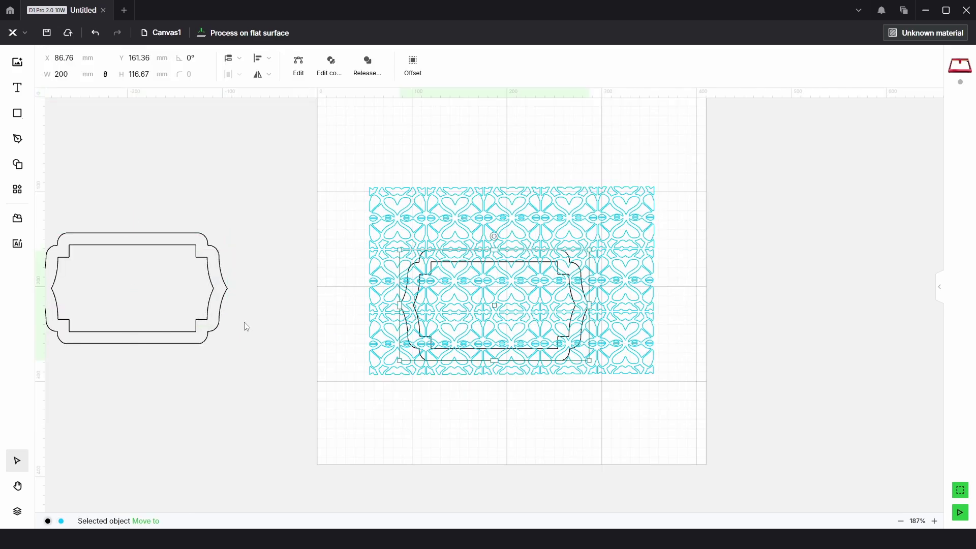
pyautogui.click(268, 62)
pyautogui.click(268, 178)
pyautogui.click(704, 287)
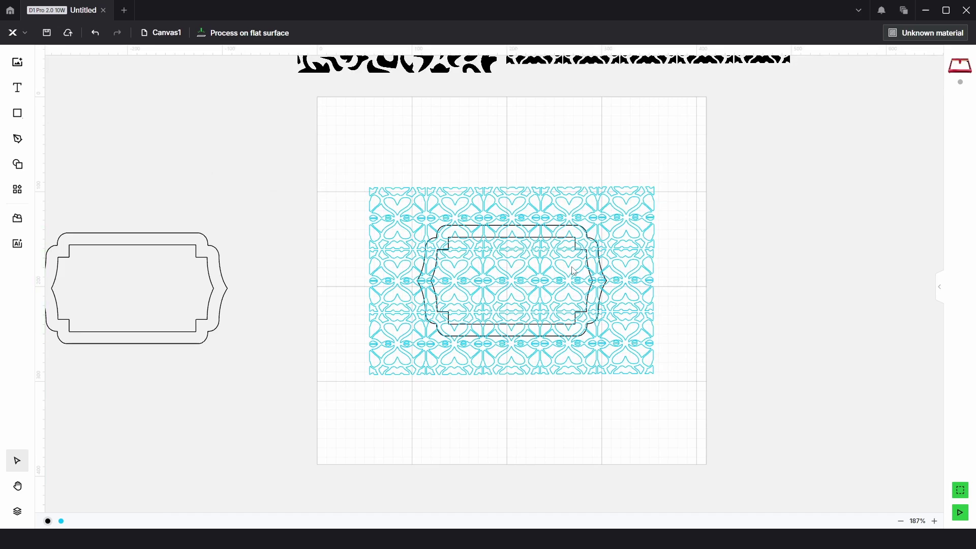
pyautogui.scroll(5, 709, 290)
pyautogui.moveTo(807, 346); pyautogui.dragTo(542, 229)
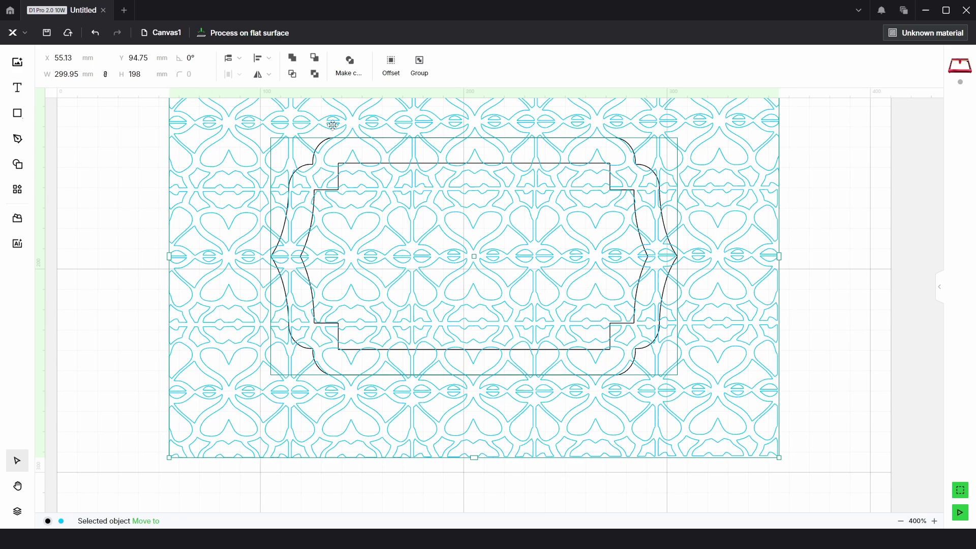
# - Clip the lattice to the frame, leaving a 198.95 × 116.67 mm border set to cyan Engrave
pyautogui.click(293, 75)
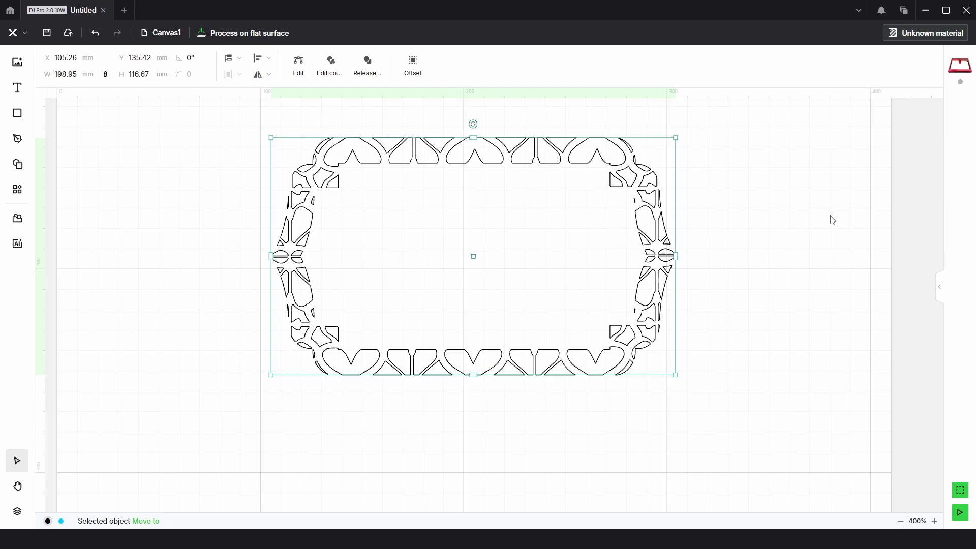
pyautogui.click(948, 297)
pyautogui.click(898, 162)
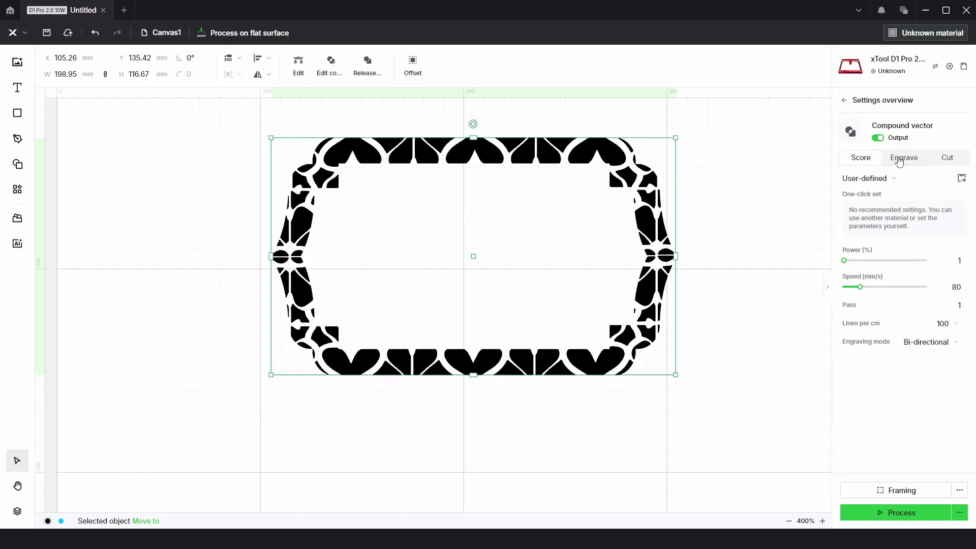
pyautogui.rightClick(644, 217)
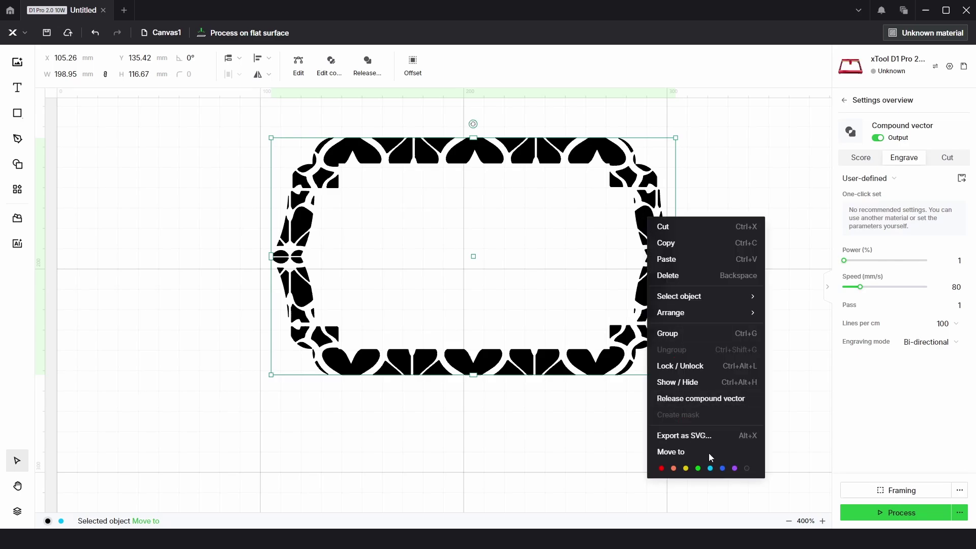
pyautogui.click(711, 468)
pyautogui.click(717, 257)
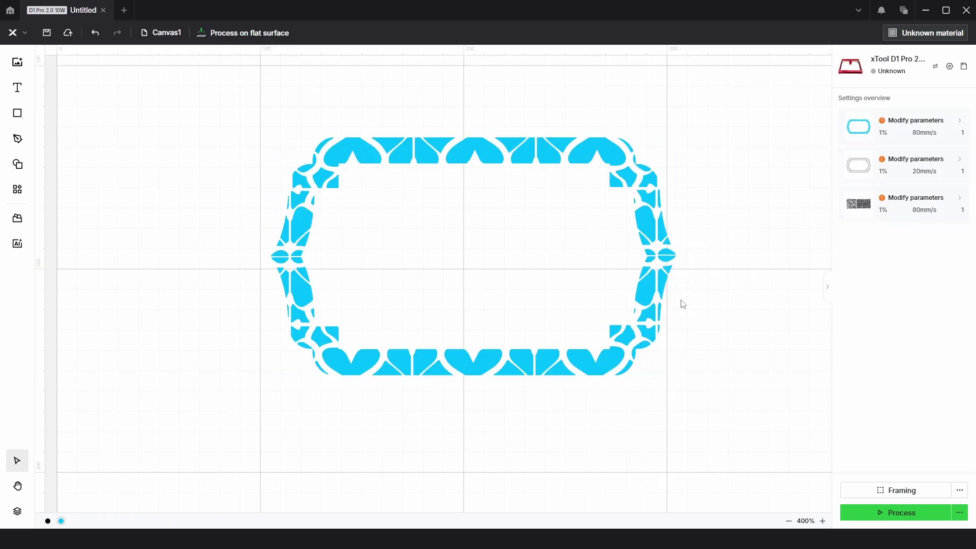
# - Move the original plaque outline onto the heart border and centre it there
pyautogui.scroll(-5, 249, 340)
pyautogui.moveTo(186, 264); pyautogui.dragTo(110, 360)
pyautogui.moveTo(260, 322); pyautogui.dragTo(512, 300)
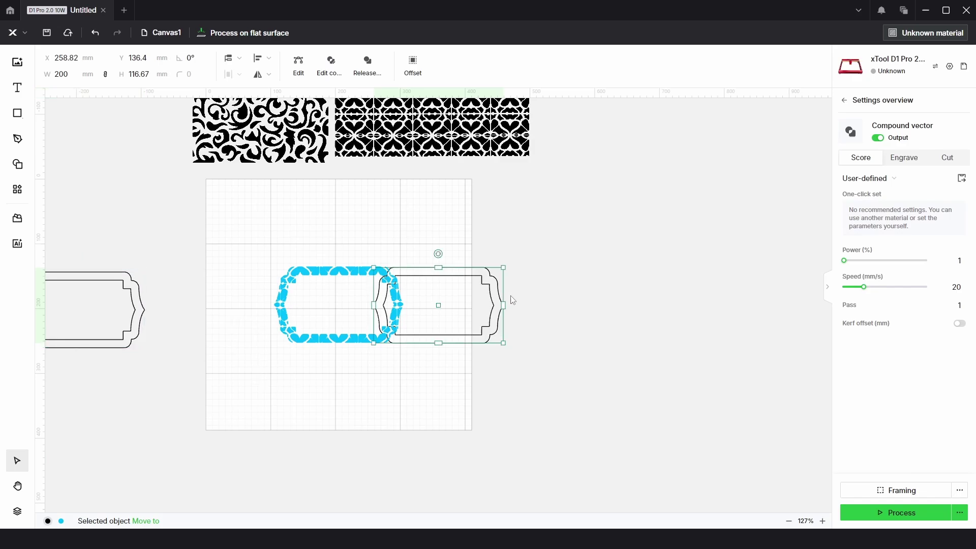
pyautogui.scroll(5, 399, 311)
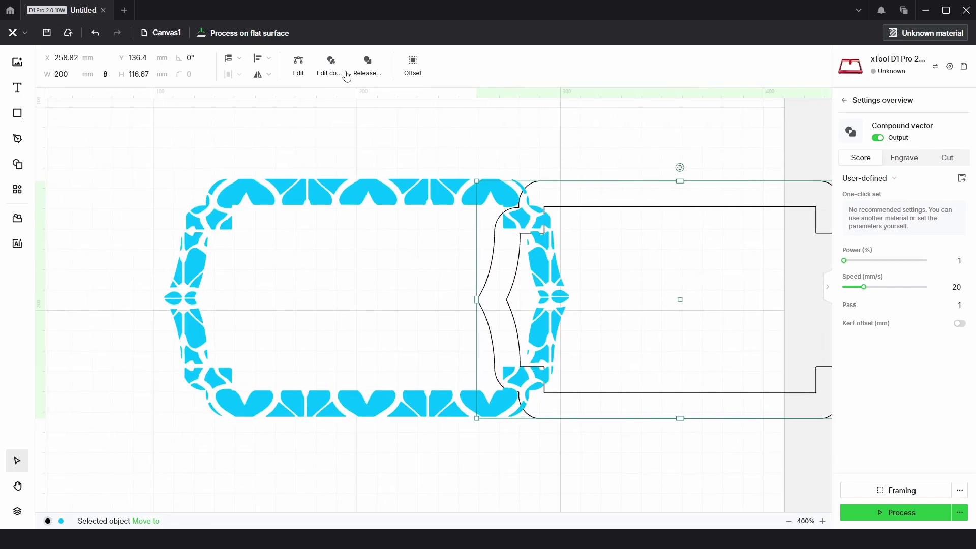
pyautogui.click(260, 58)
pyautogui.click(264, 177)
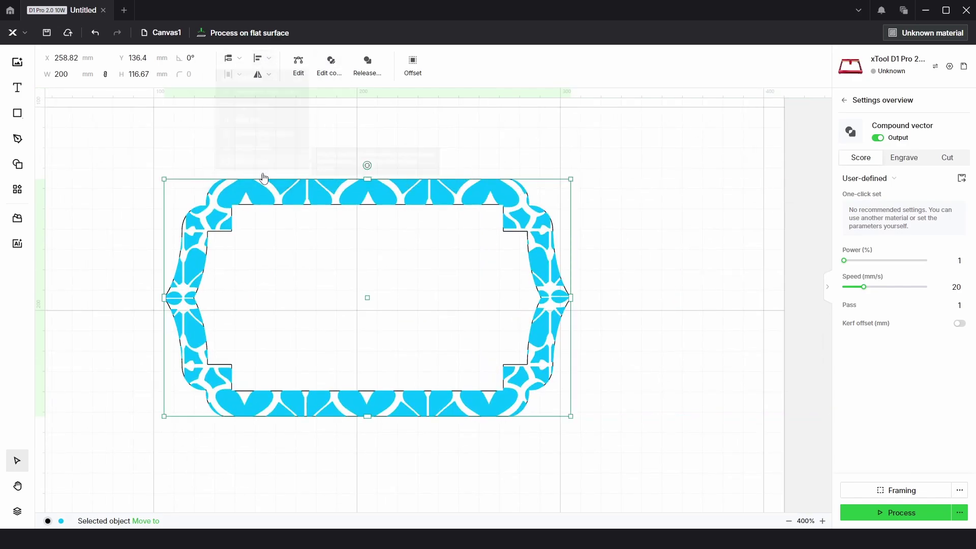
pyautogui.click(709, 165)
# - Switch the clipped heart compound vector to Score to preview its outlines
pyautogui.scroll(2, 507, 183)
pyautogui.scroll(3, 522, 215)
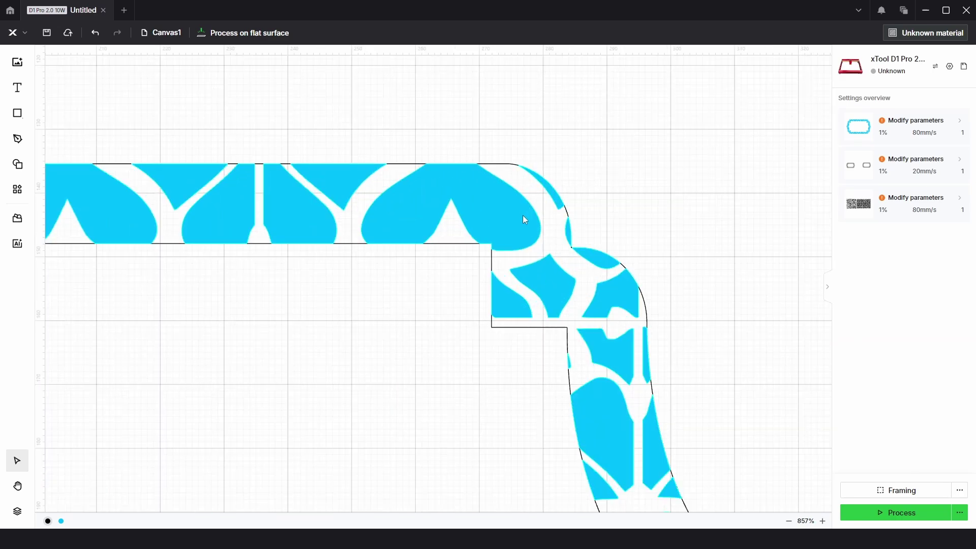
pyautogui.scroll(2, 747, 139)
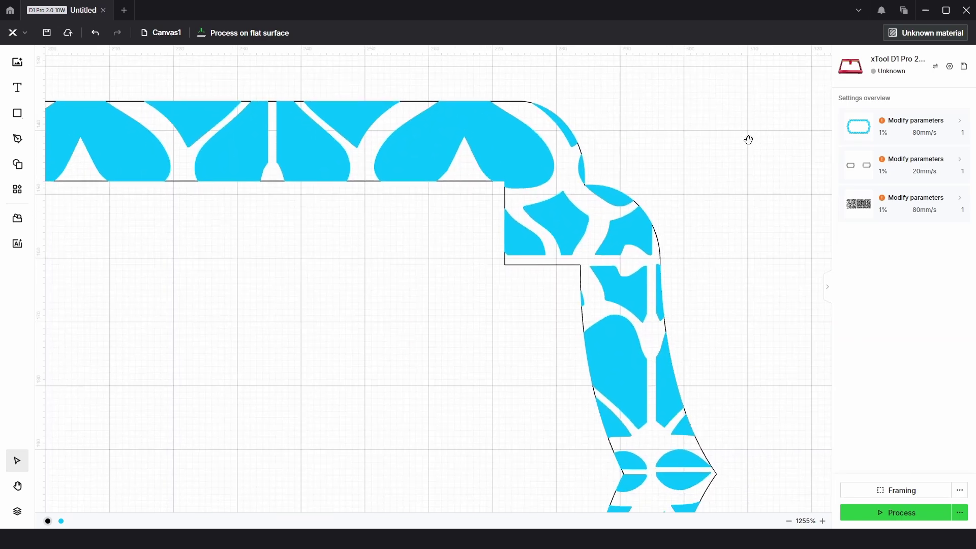
pyautogui.click(538, 158)
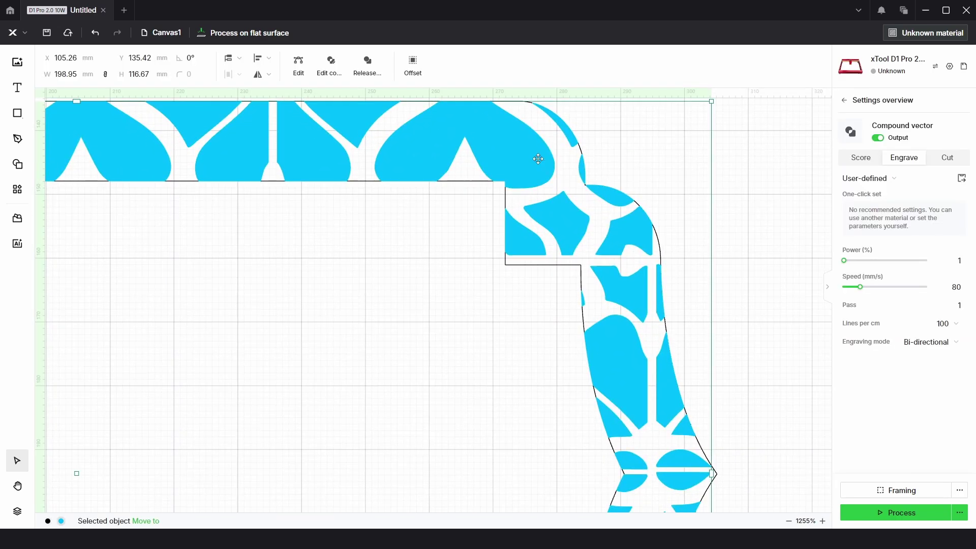
pyautogui.click(861, 159)
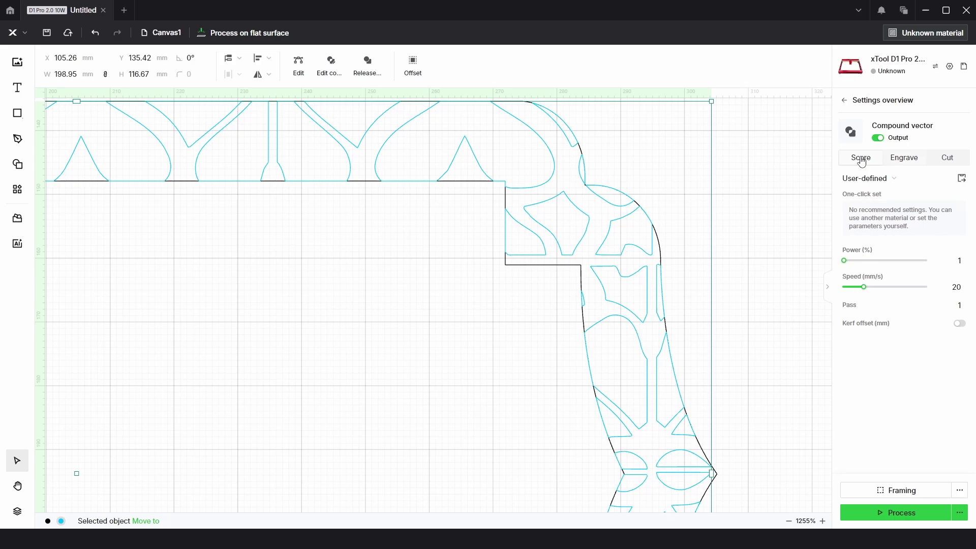
pyautogui.click(767, 176)
# - Pan along the clipped edges at 5768% to check them, then reselect the heart pattern
pyautogui.scroll(7, 552, 125)
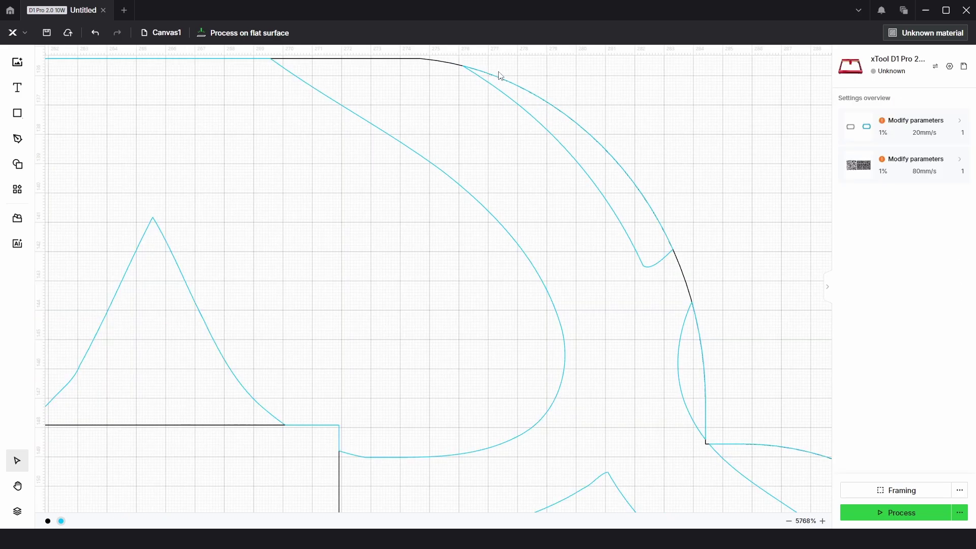
pyautogui.moveTo(744, 362); pyautogui.dragTo(697, 165)
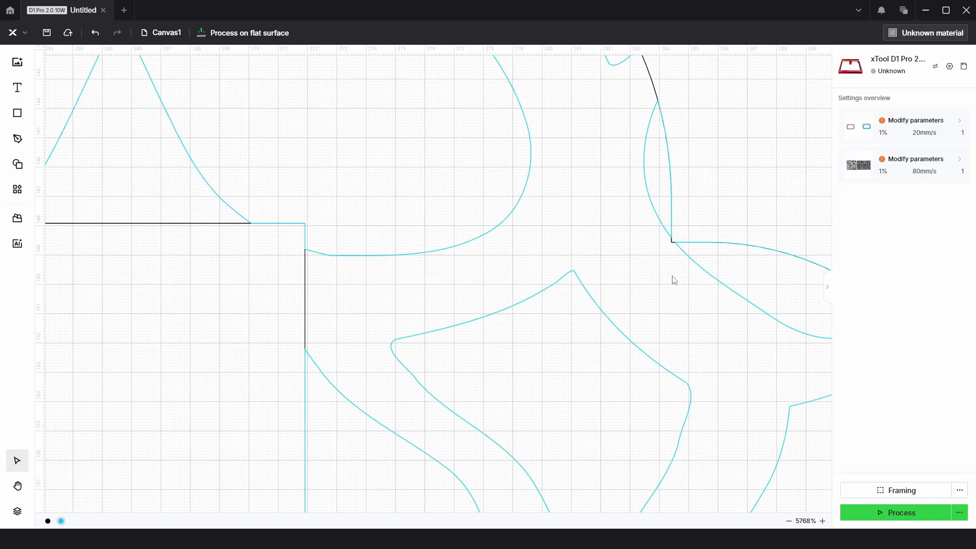
pyautogui.scroll(-5, 298, 270)
pyautogui.hscroll(5, 603, 227)
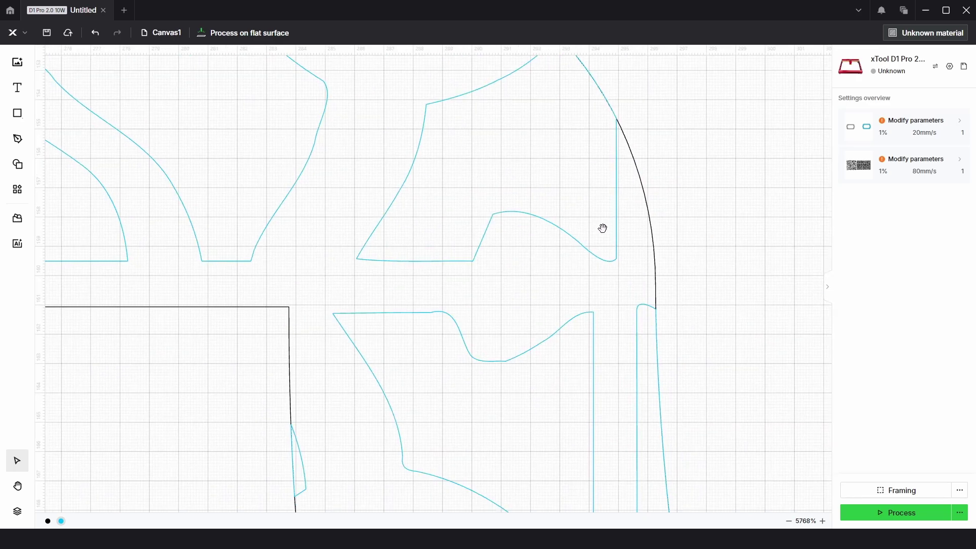
pyautogui.scroll(-6, 697, 227)
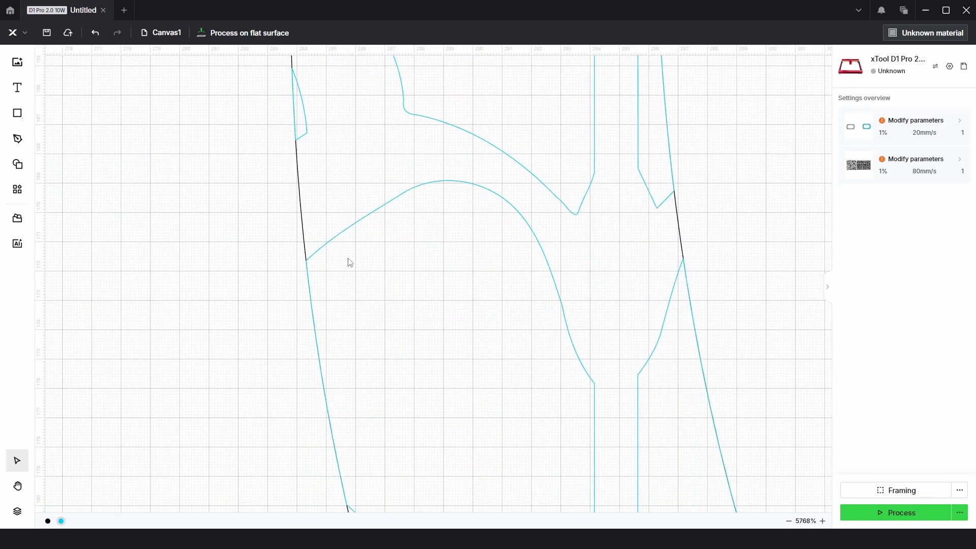
pyautogui.scroll(-6, 695, 198)
pyautogui.hscroll(2, 694, 198)
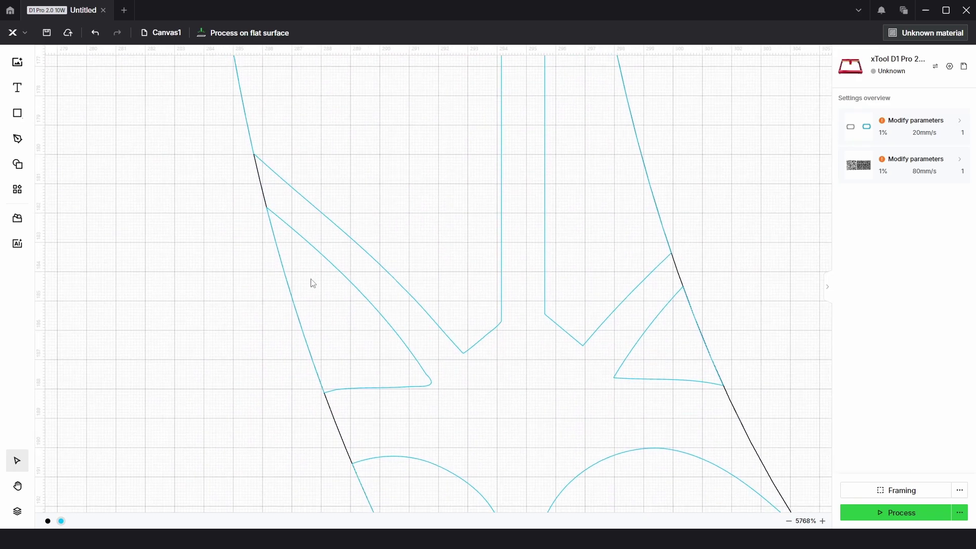
pyautogui.scroll(-5, 531, 284)
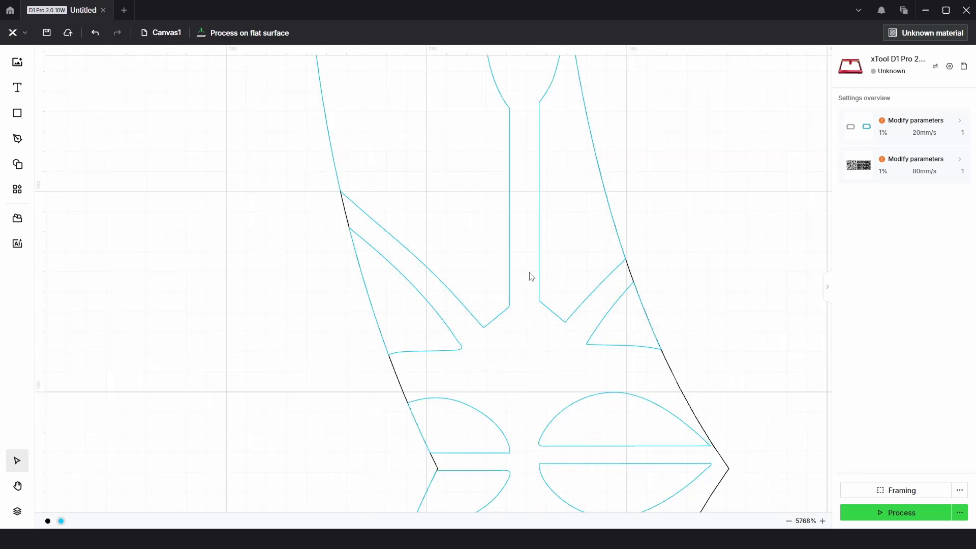
pyautogui.scroll(-3, 669, 342)
pyautogui.scroll(-2, 644, 370)
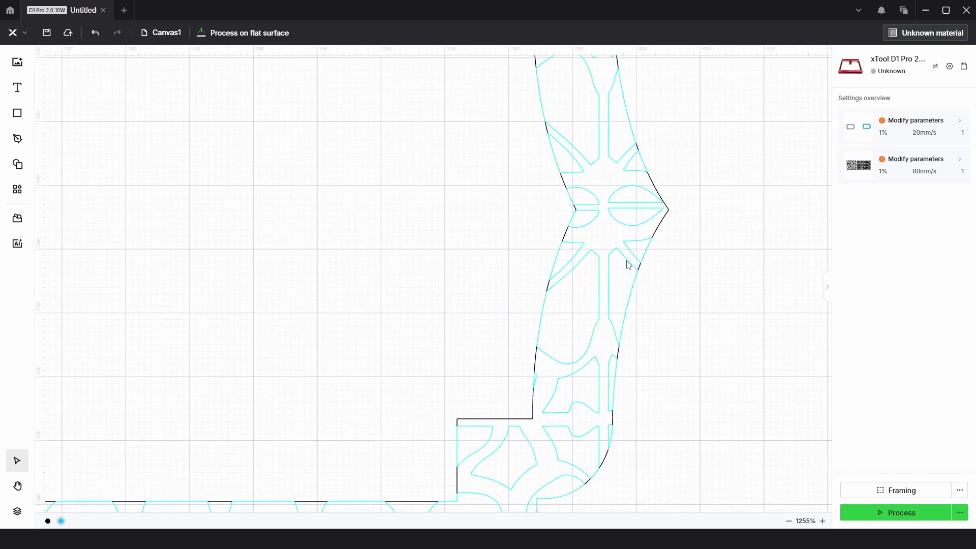
pyautogui.click(668, 251)
pyautogui.click(903, 158)
pyautogui.click(772, 290)
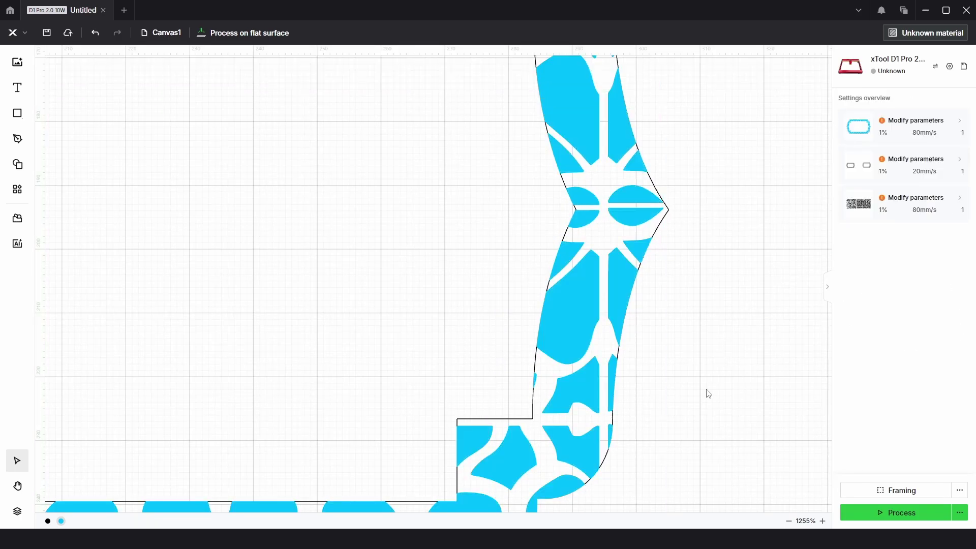
pyautogui.scroll(-4, 619, 275)
pyautogui.hscroll(-1, 619, 274)
pyautogui.scroll(3, 618, 270)
pyautogui.scroll(-2, 396, 374)
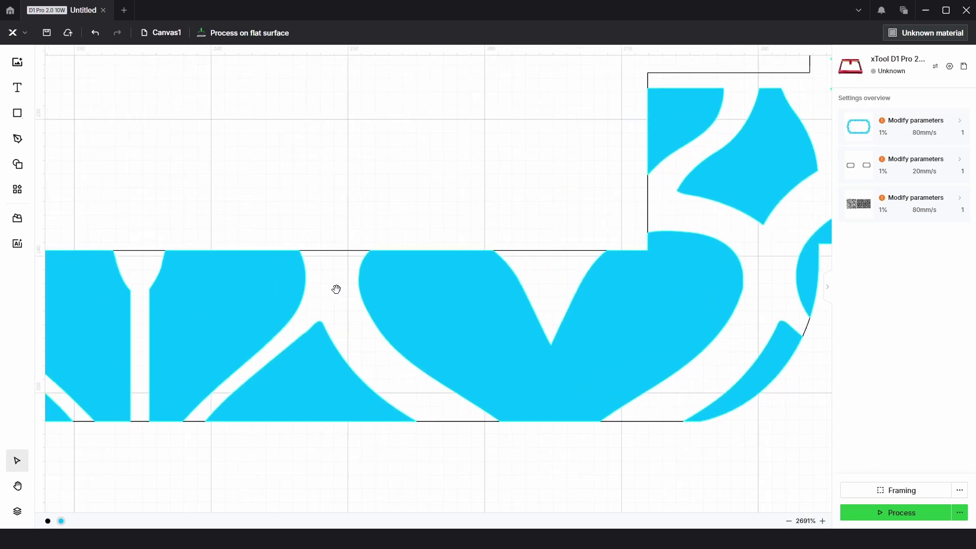
pyautogui.hscroll(-3, 336, 288)
pyautogui.moveTo(729, 285); pyautogui.dragTo(409, 268)
pyautogui.hscroll(-8, 414, 271)
pyautogui.scroll(2, 391, 287)
pyautogui.hscroll(-1, 392, 287)
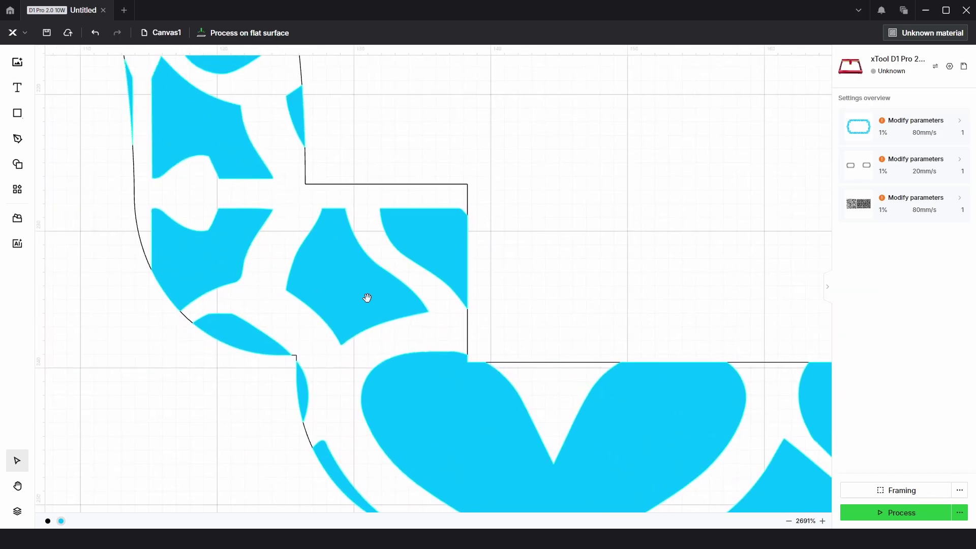
pyautogui.scroll(5, 303, 410)
pyautogui.scroll(-5, 336, 375)
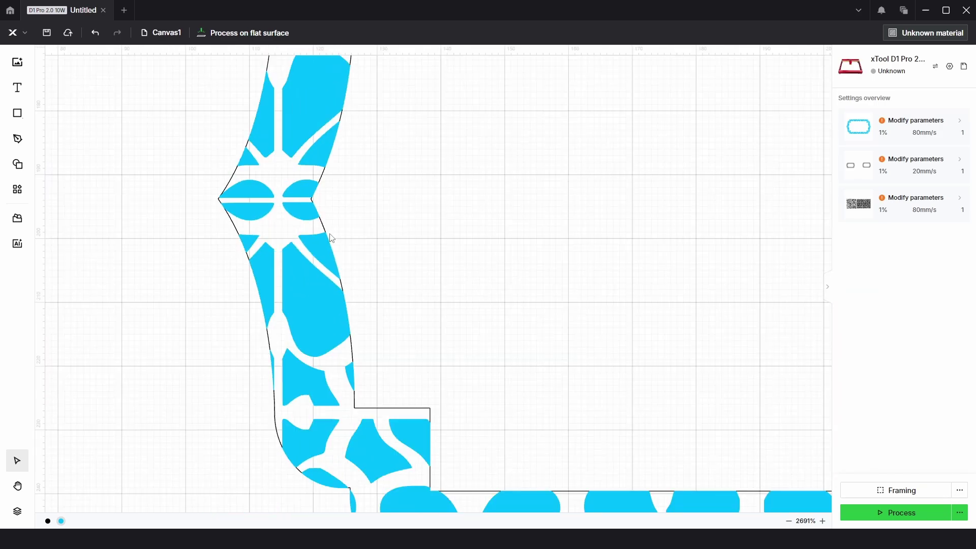
pyautogui.scroll(-2, 425, 235)
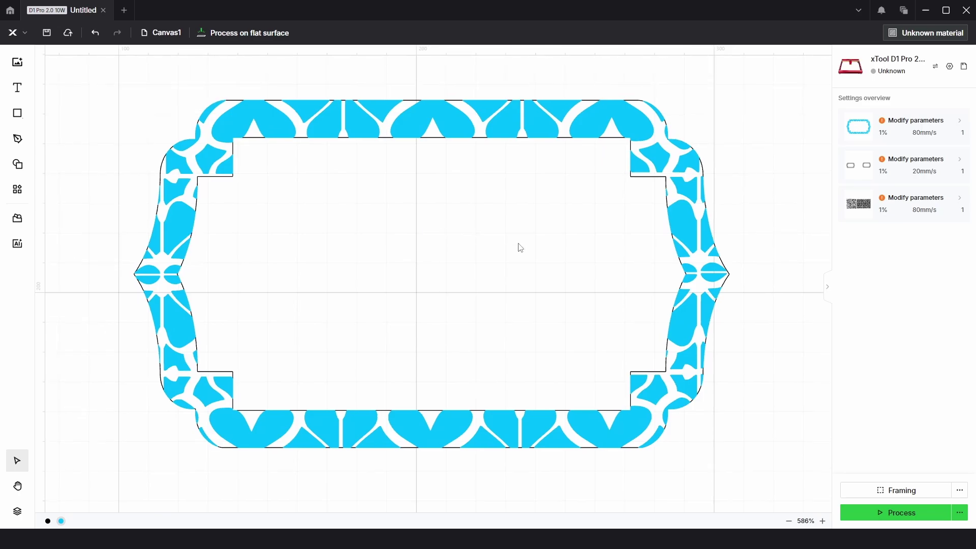
pyautogui.scroll(-2, 477, 217)
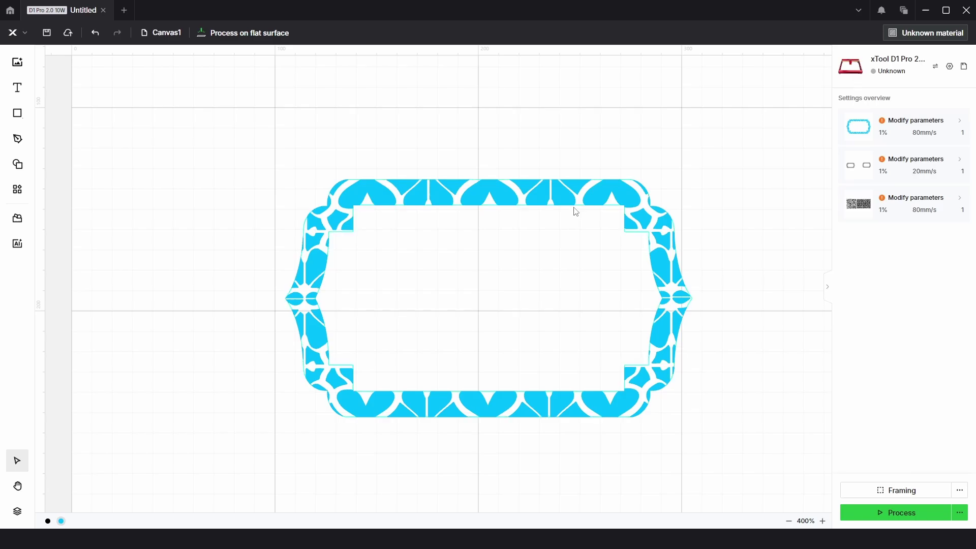
pyautogui.scroll(5, 606, 201)
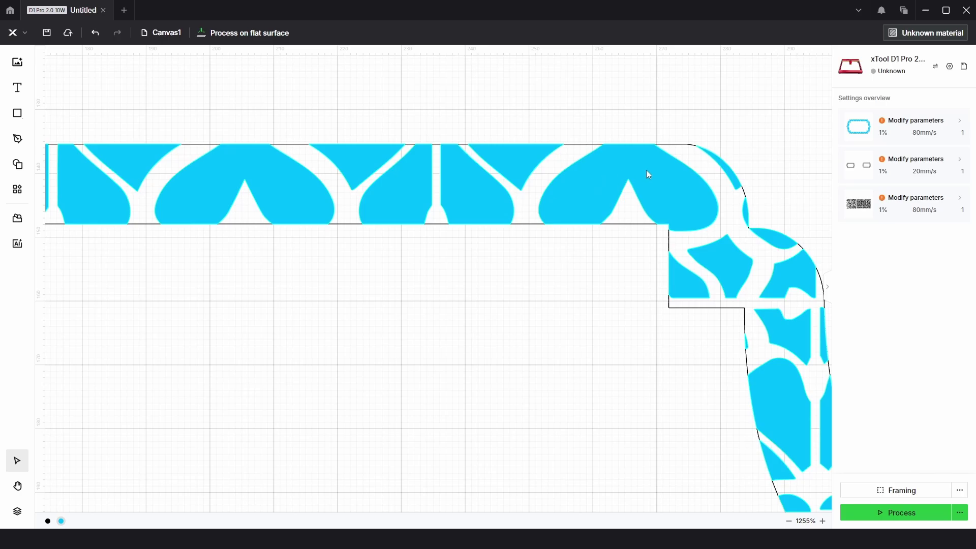
pyautogui.scroll(5, 527, 255)
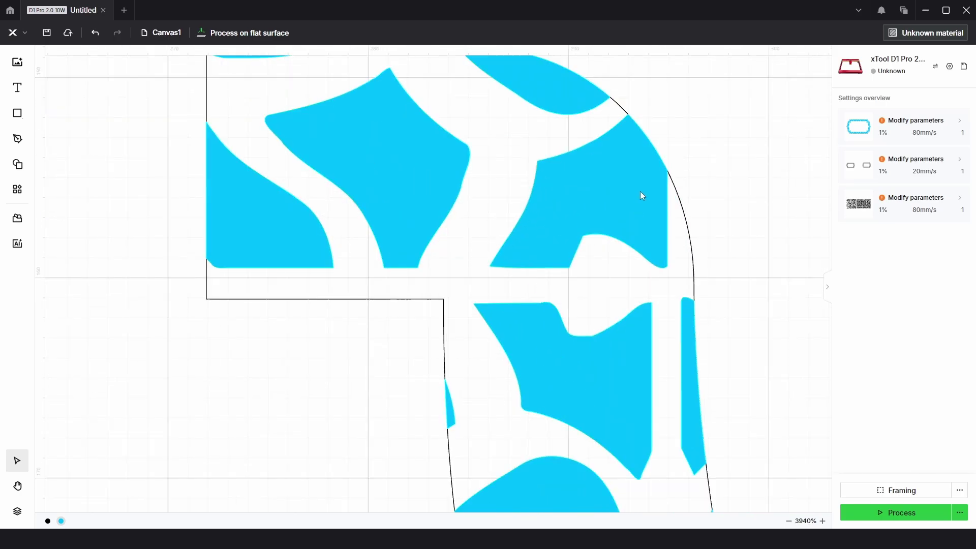
pyautogui.scroll(2, 640, 195)
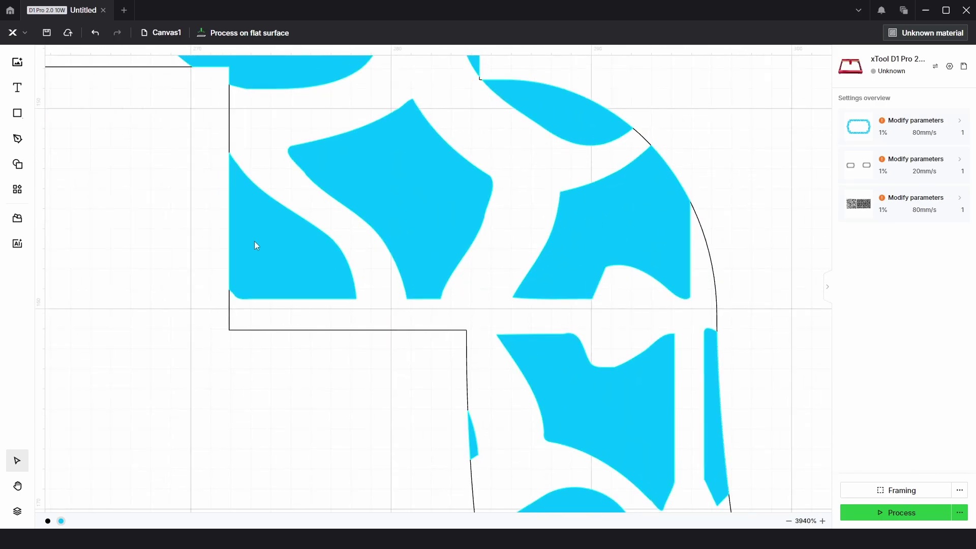
pyautogui.hotkey('shift', '1')
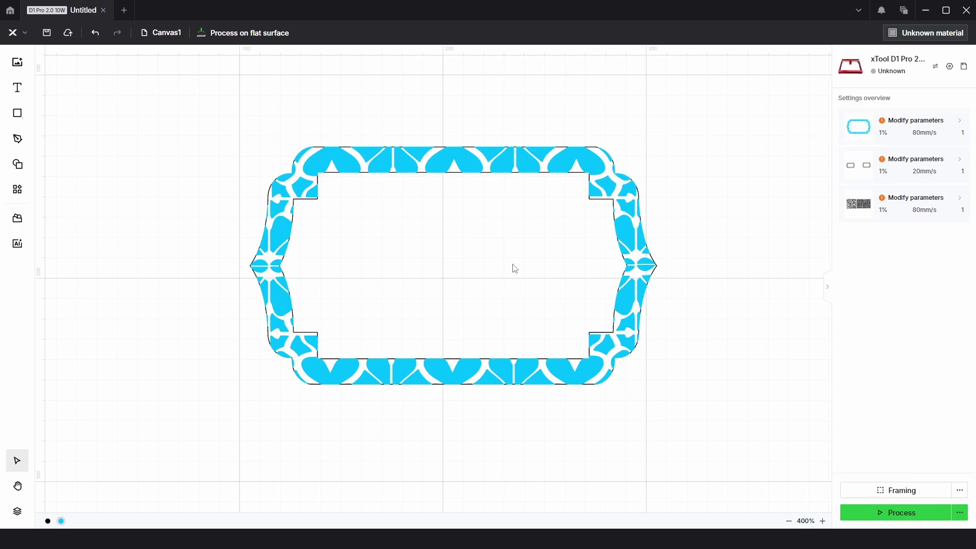